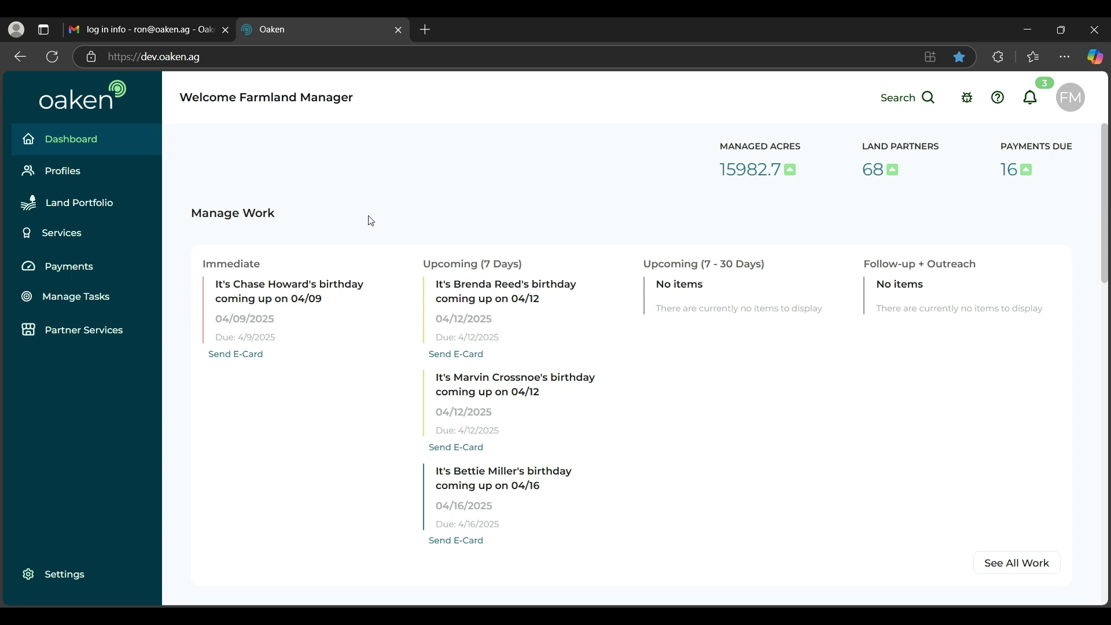
Step: Show the April 30 events in the dashboard calendar and check the communication types offered for a new note
scroll(366, 231, "down", 1)
scroll(366, 231, "down", 5)
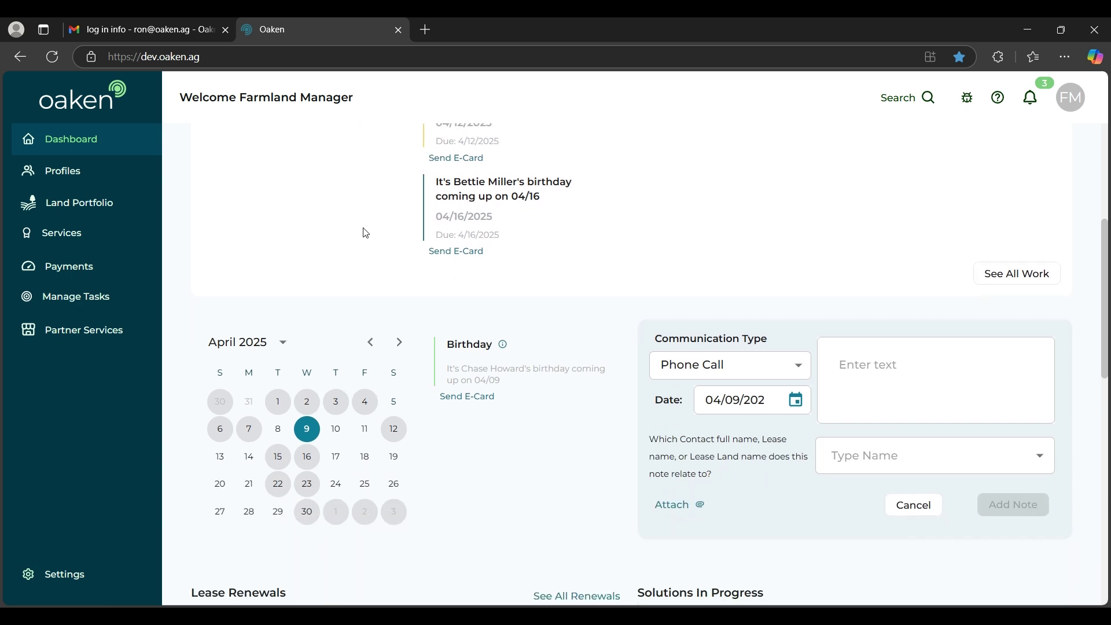
left_click(301, 515)
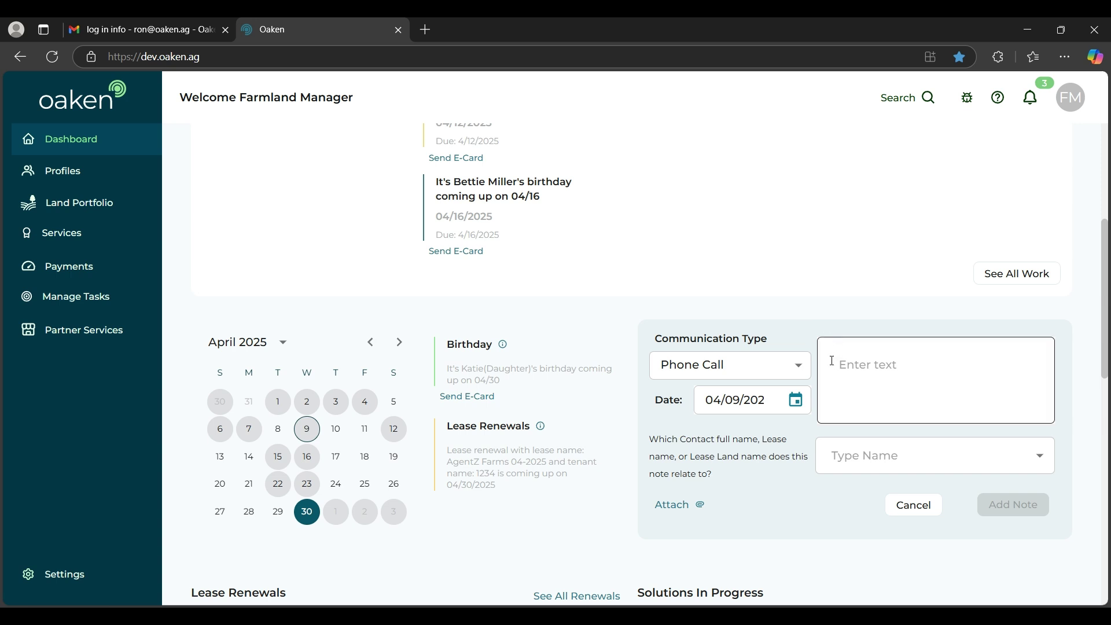
left_click(796, 366)
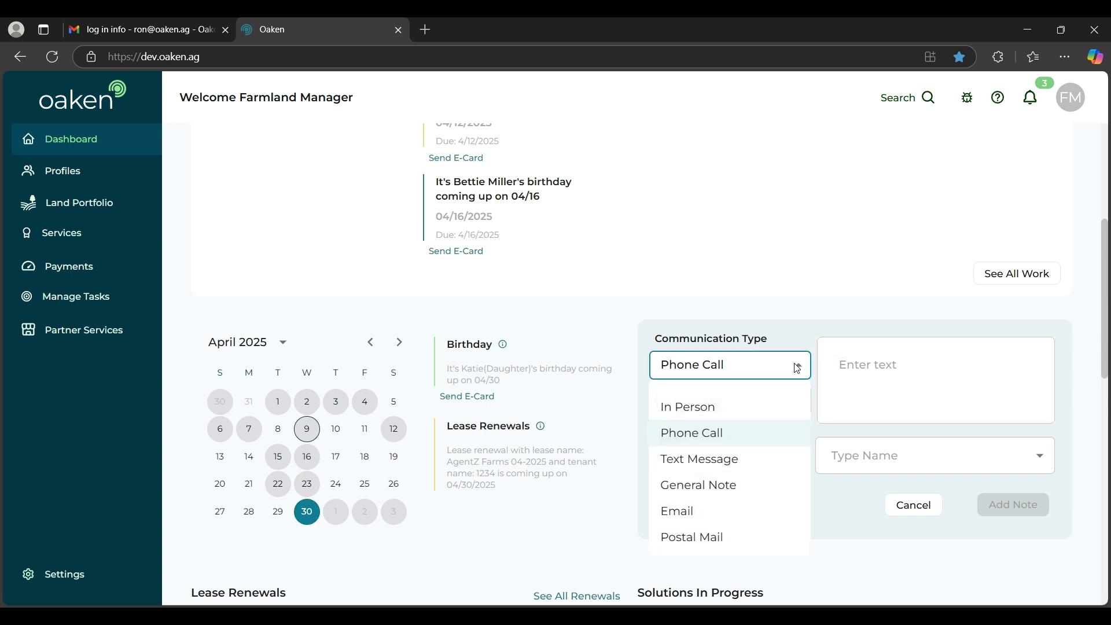
left_click(804, 234)
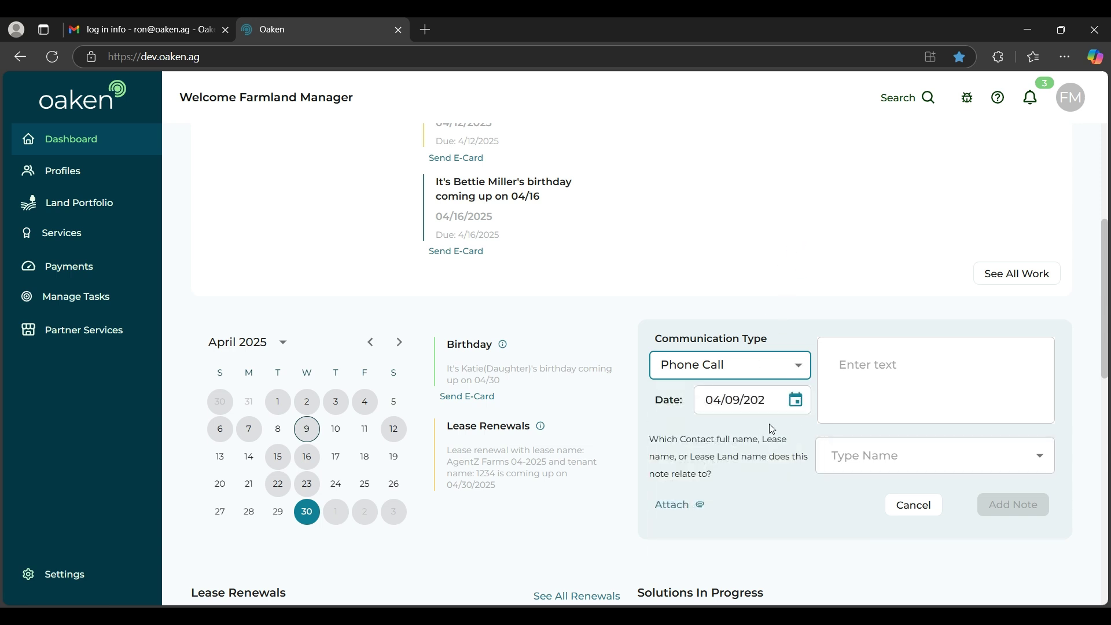
Step: Examine the dashboard's lease renewals, solutions in progress, potential clients, upcoming payments and recent uploads
scroll(763, 431, "down", 1)
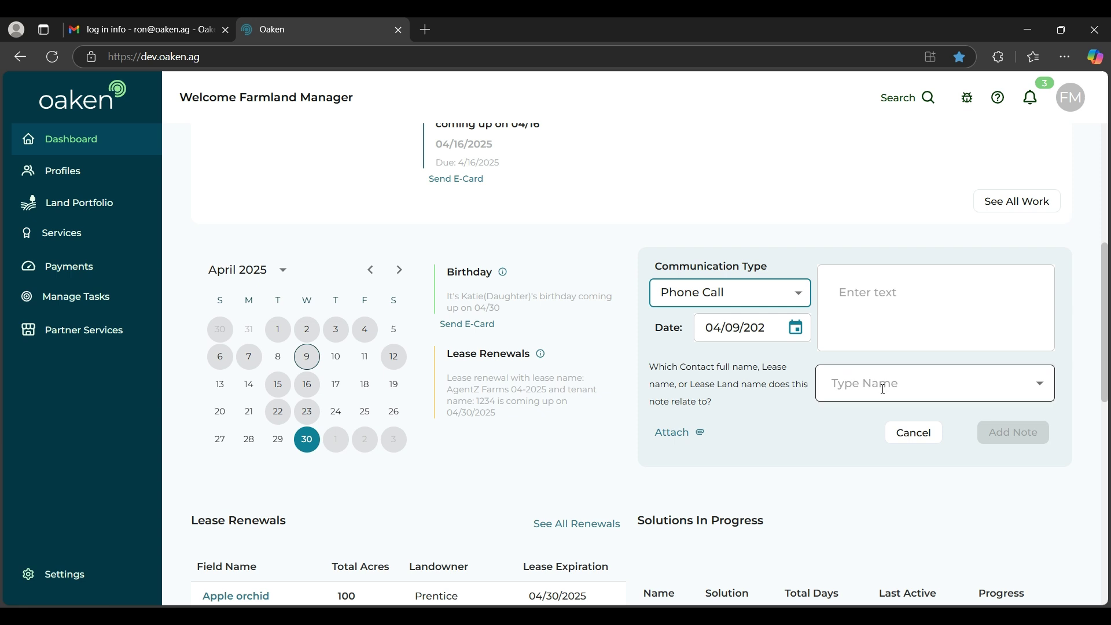
scroll(727, 416, "down", 3)
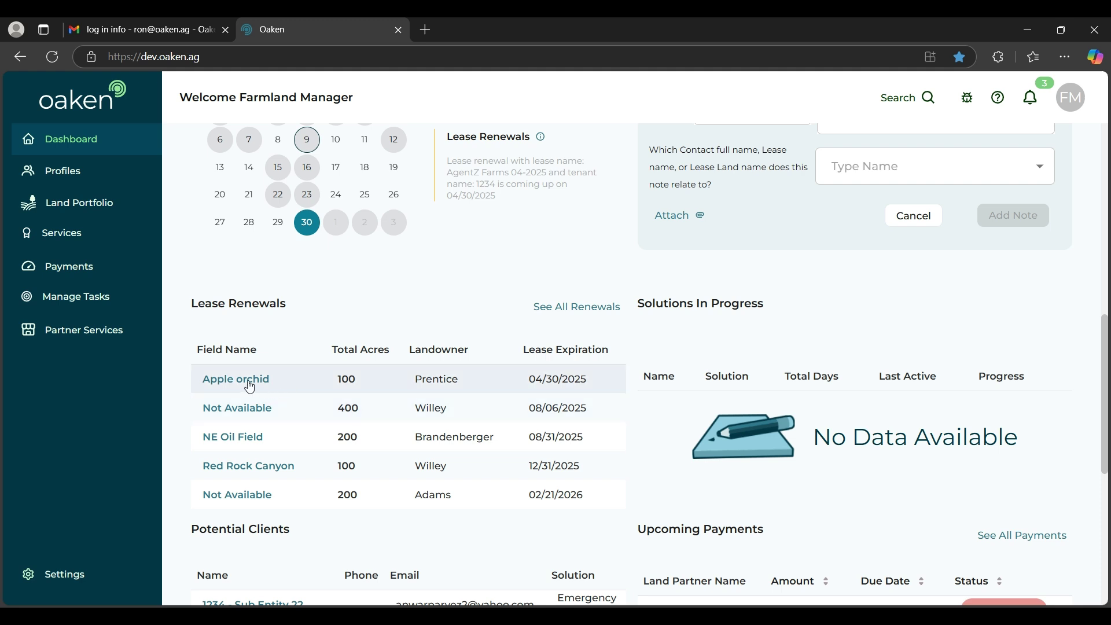
scroll(606, 389, "down", 5)
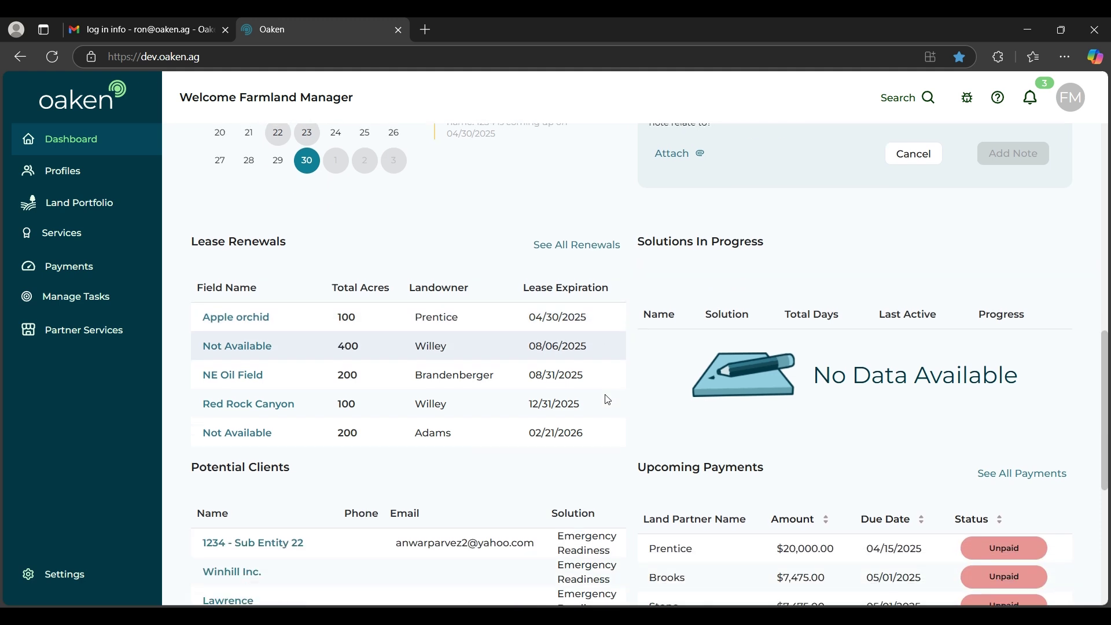
scroll(570, 385, "down", 1)
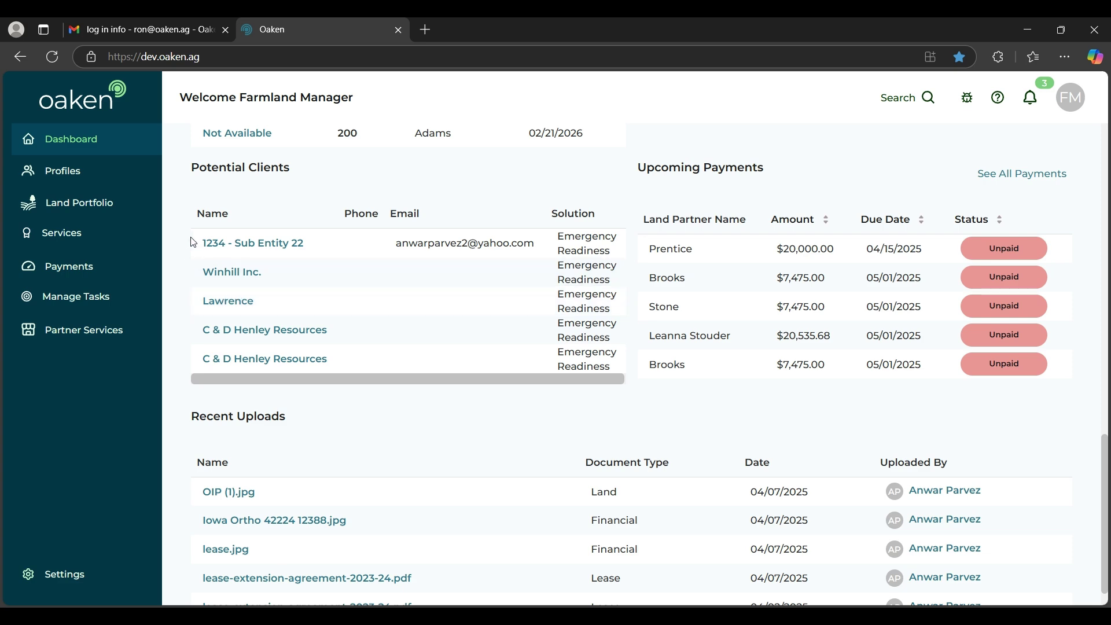
scroll(212, 266, "up", 4)
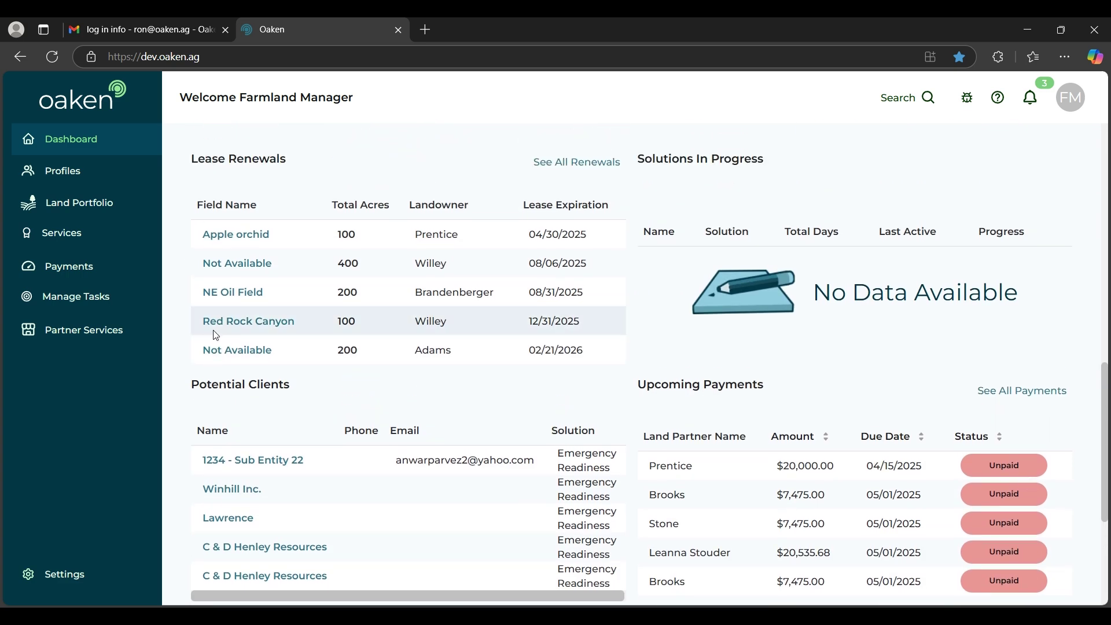
scroll(215, 338, "down", 2)
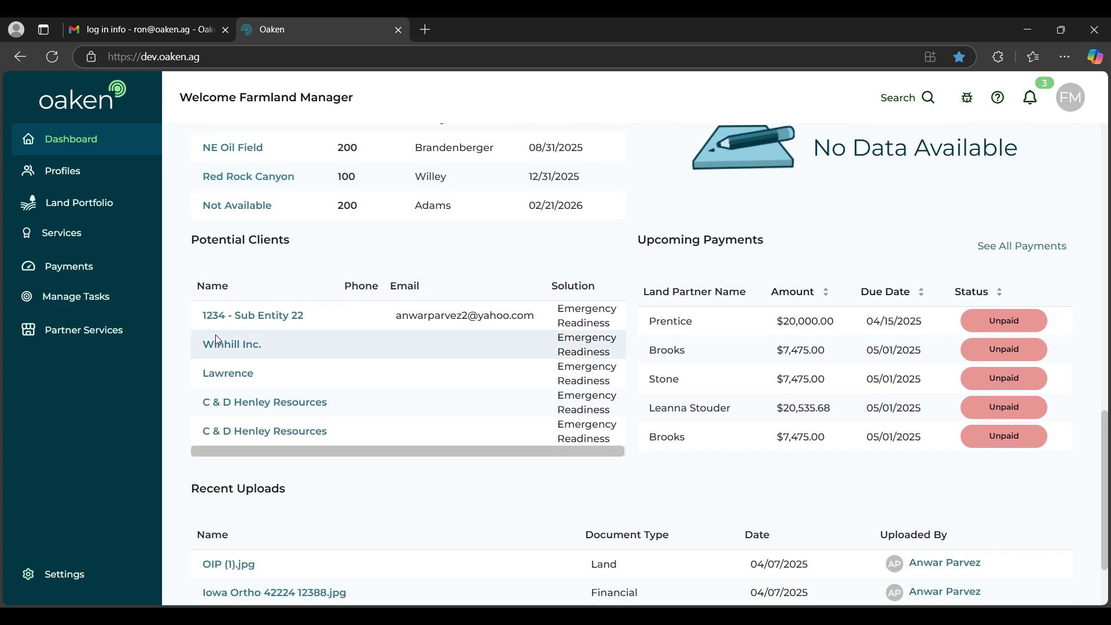
scroll(220, 338, "up", 4)
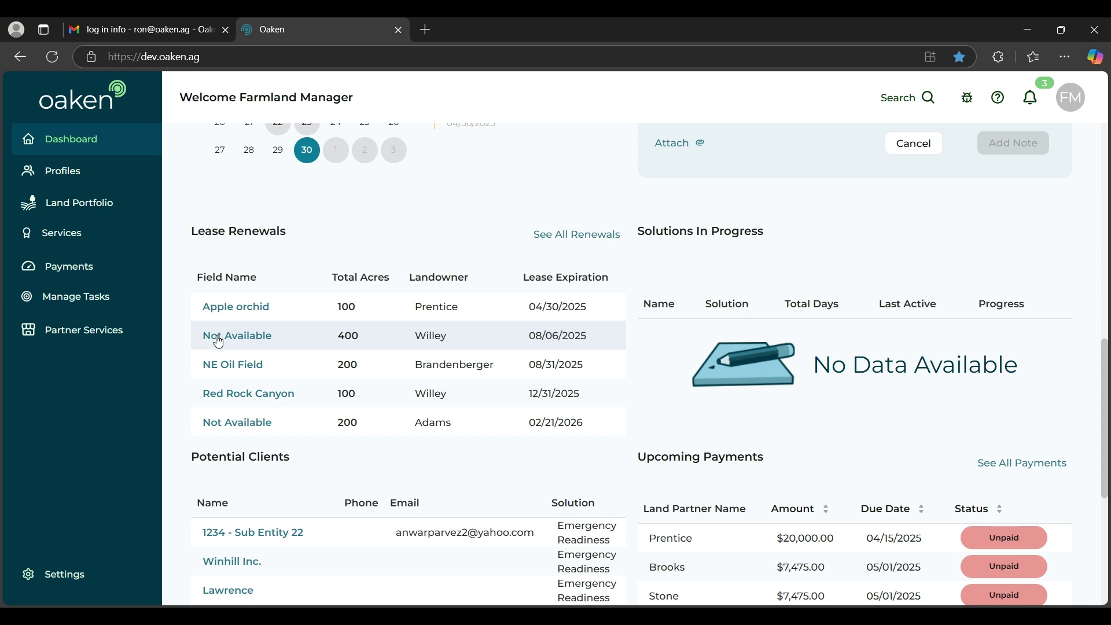
scroll(315, 358, "up", 1)
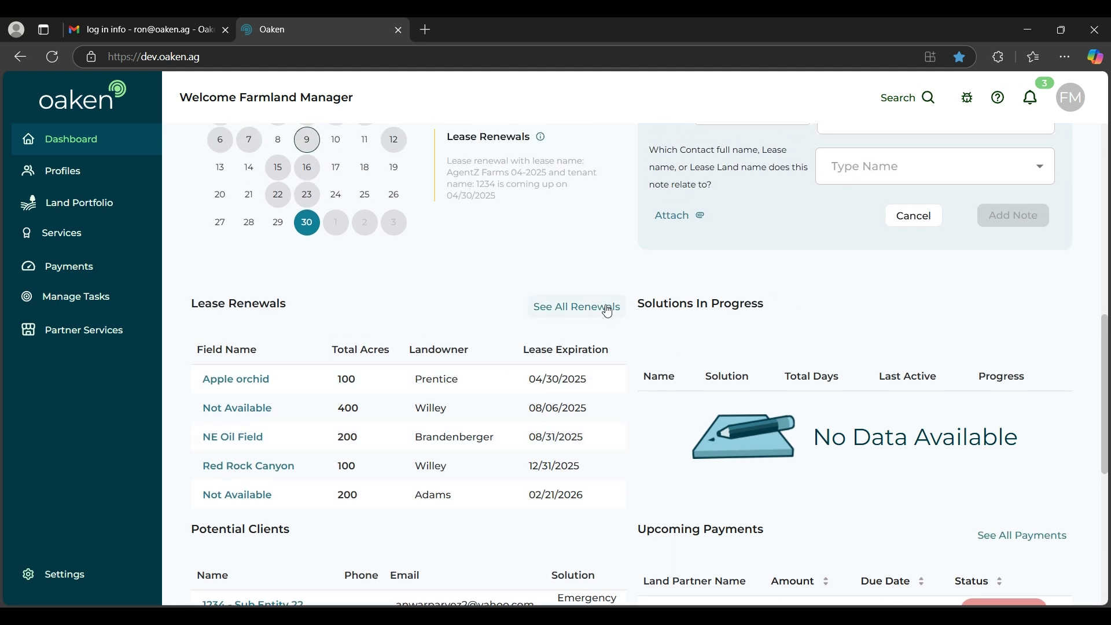
scroll(608, 312, "up", 2)
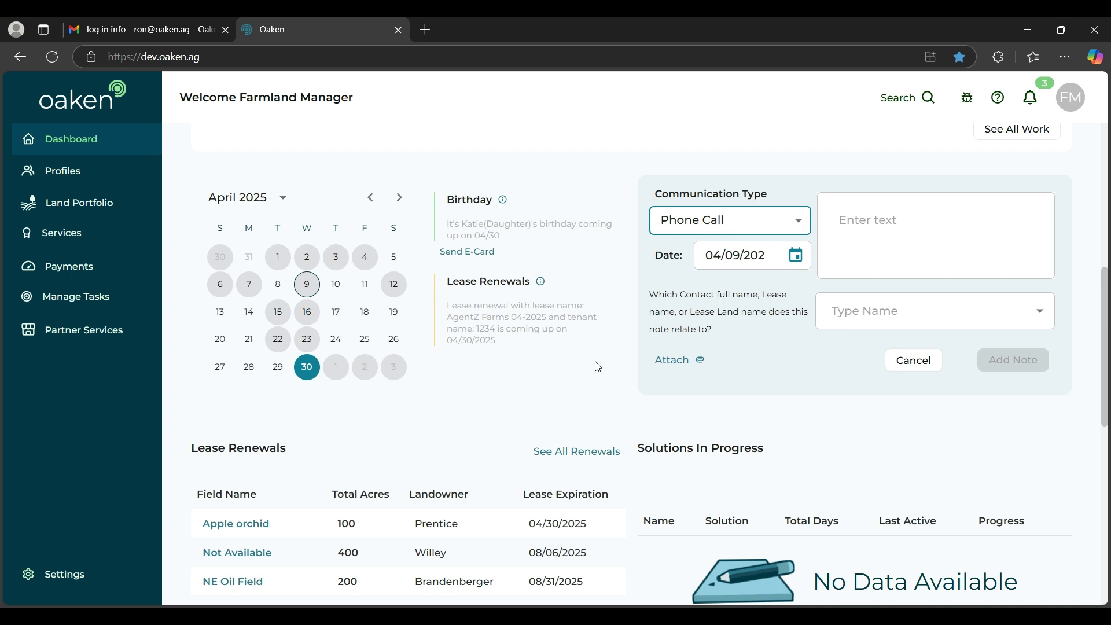
scroll(598, 366, "down", 1)
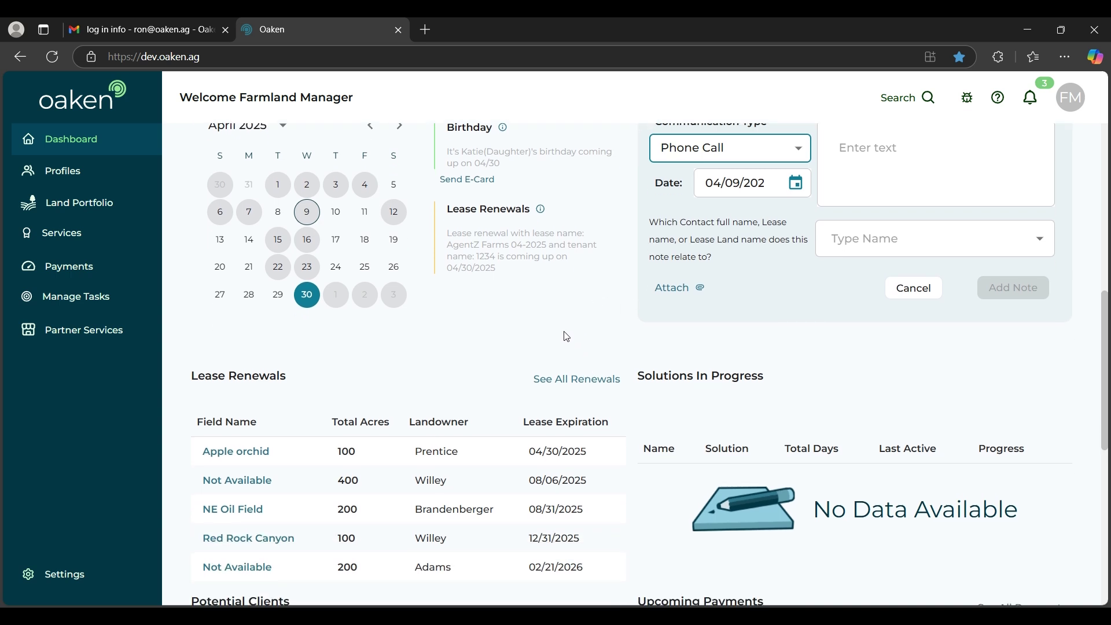
scroll(562, 337, "down", 4)
scroll(555, 335, "down", 3)
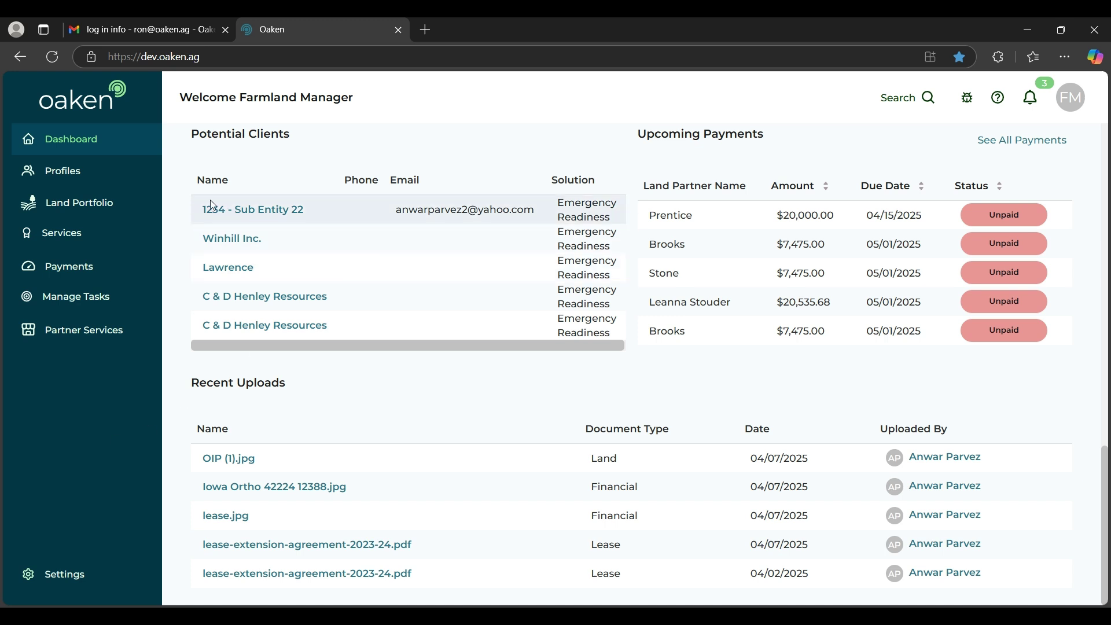
Step: Open the land partner profiles overview and inspect the active and prospect shares in the land partners chart
left_click(63, 173)
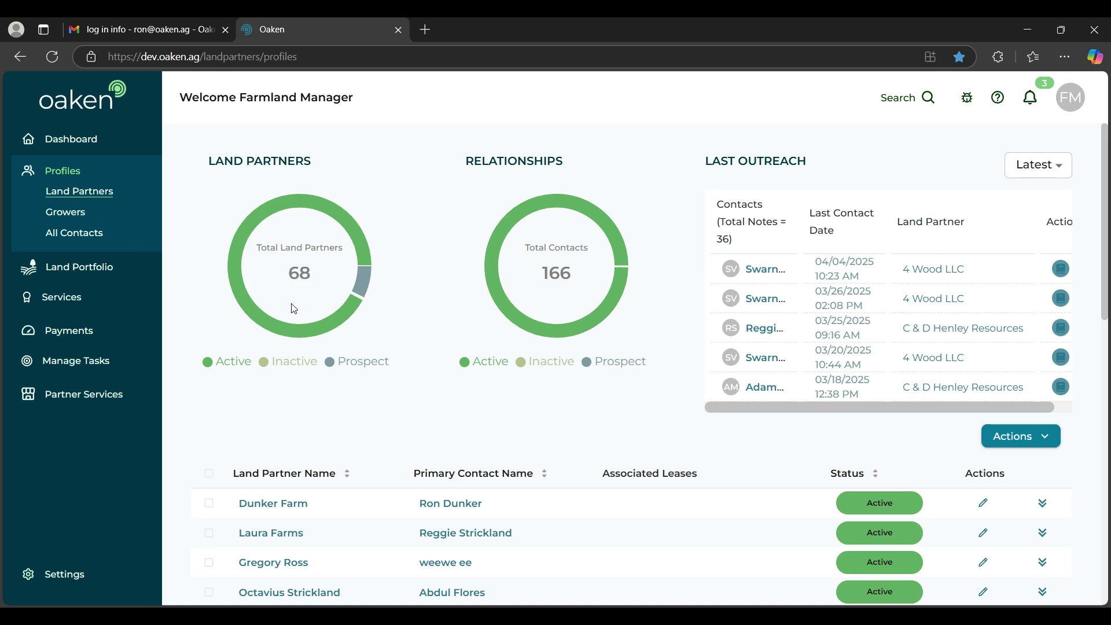
mouse_move(289, 336)
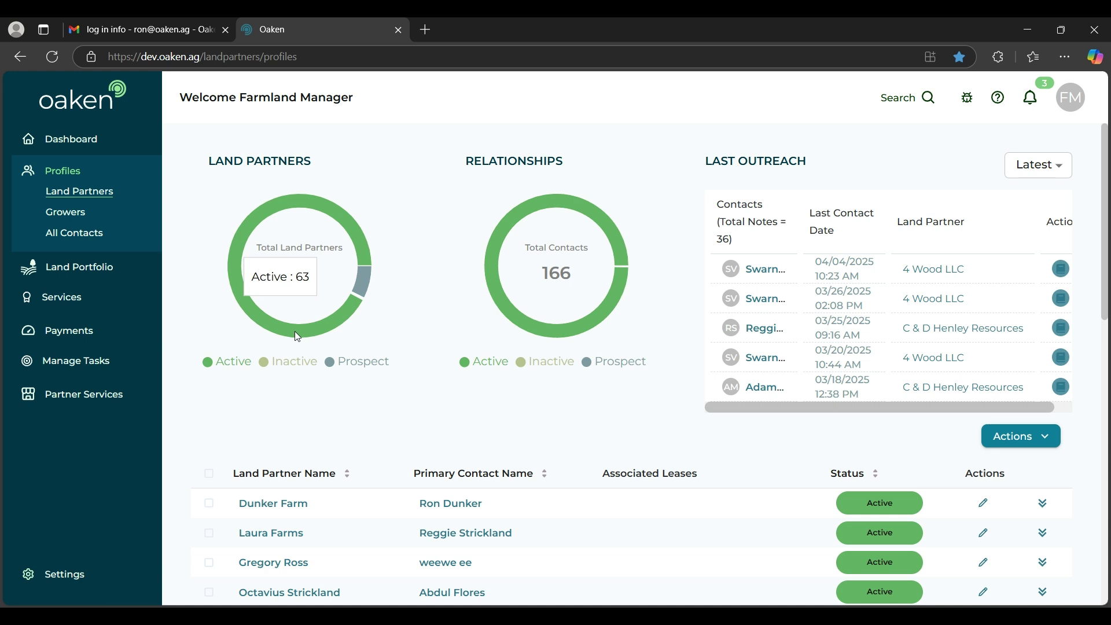
mouse_move(367, 285)
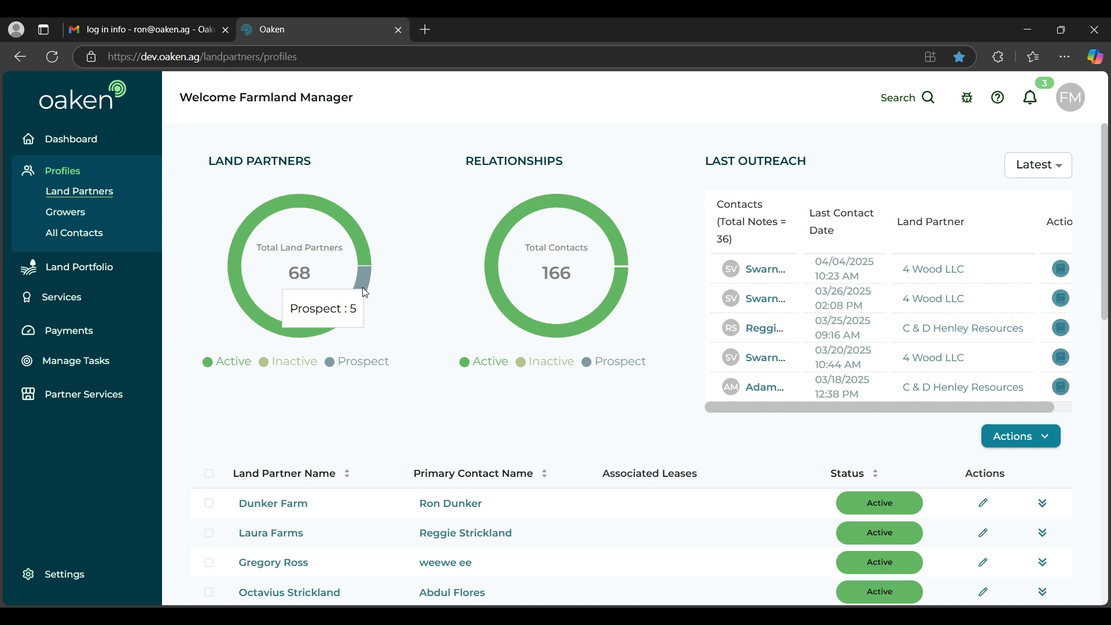
mouse_move(518, 328)
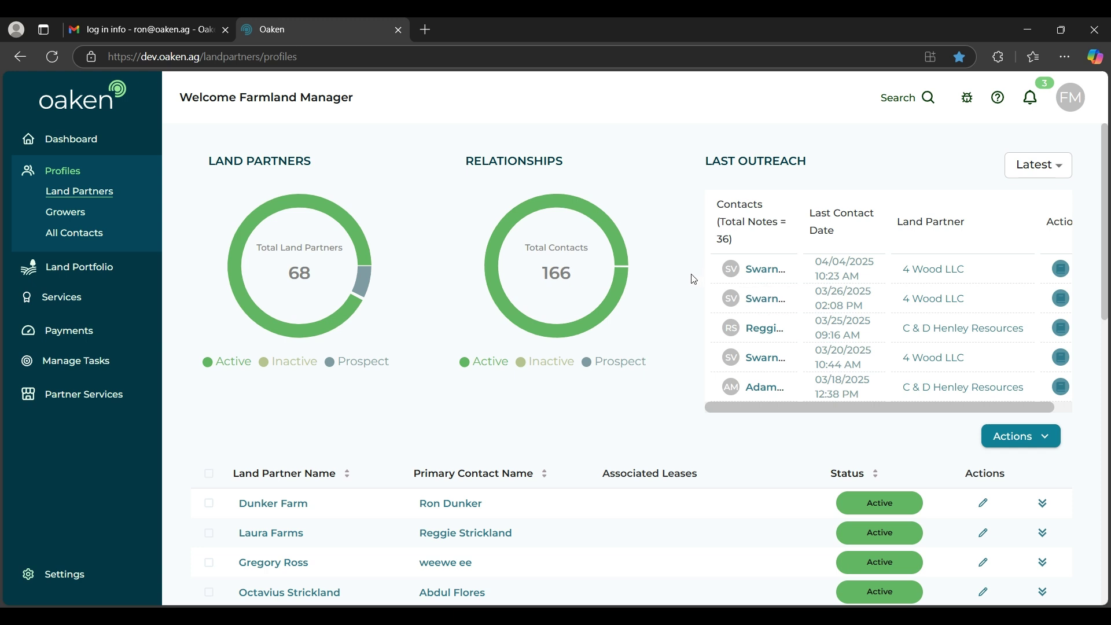
scroll(662, 300, "down", 1)
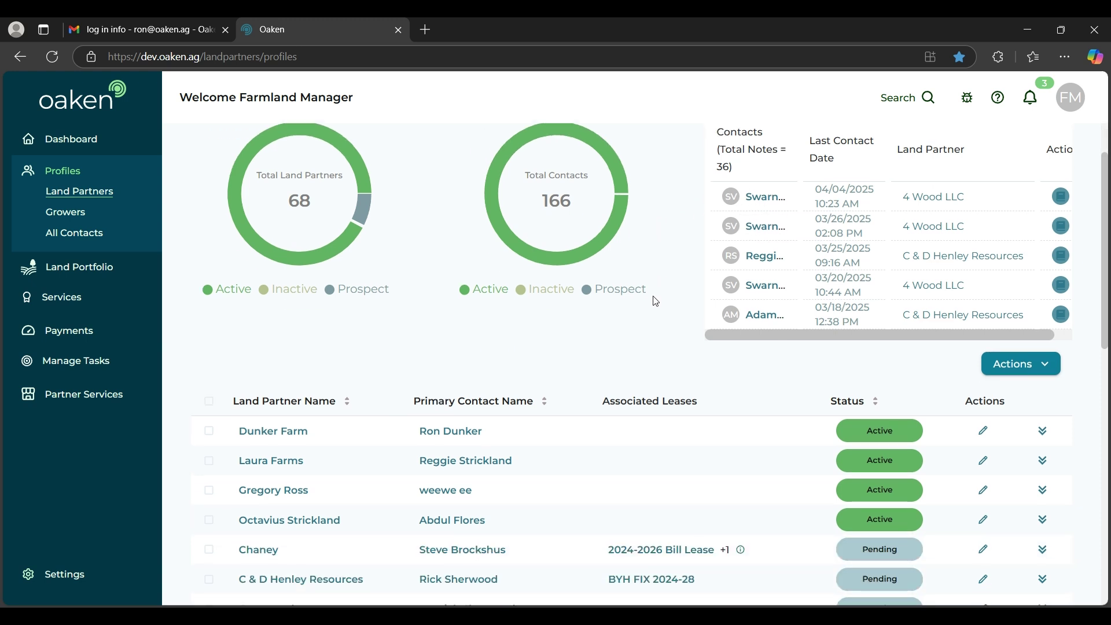
scroll(632, 304, "up", 1)
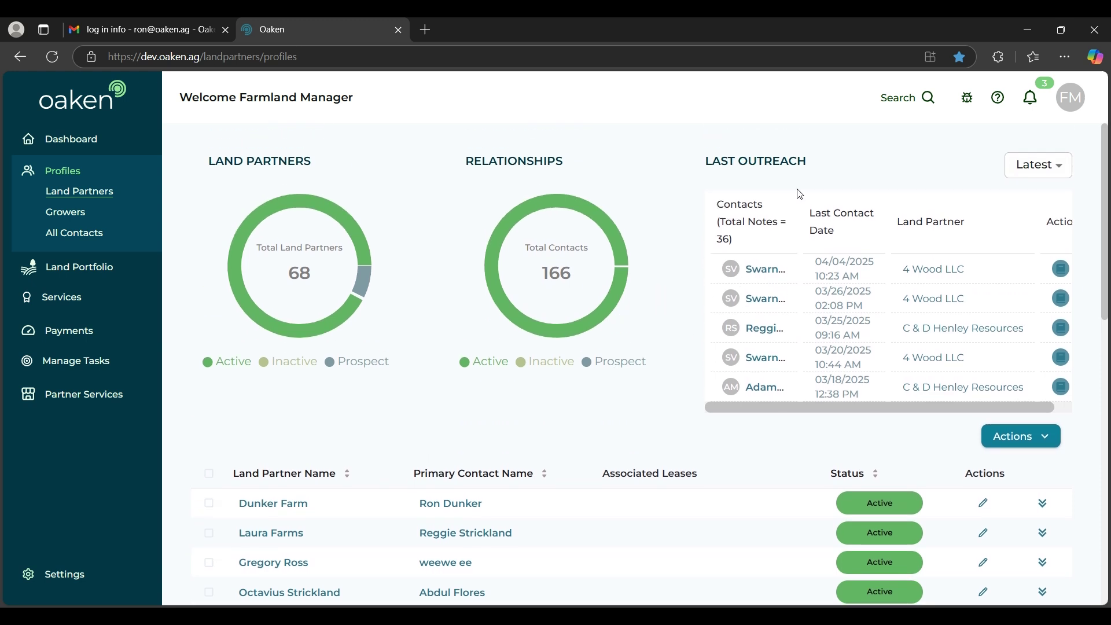
Step: Open the Dunker Farm profile from the land partner list and review its detail information
scroll(674, 322, "down", 2)
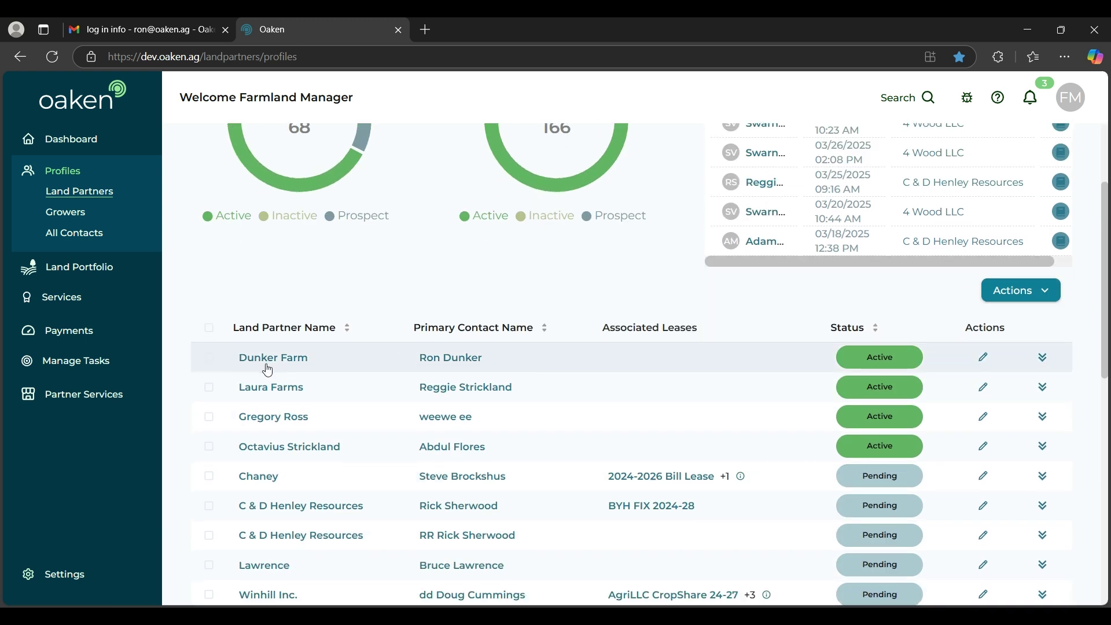
scroll(273, 364, "down", 1)
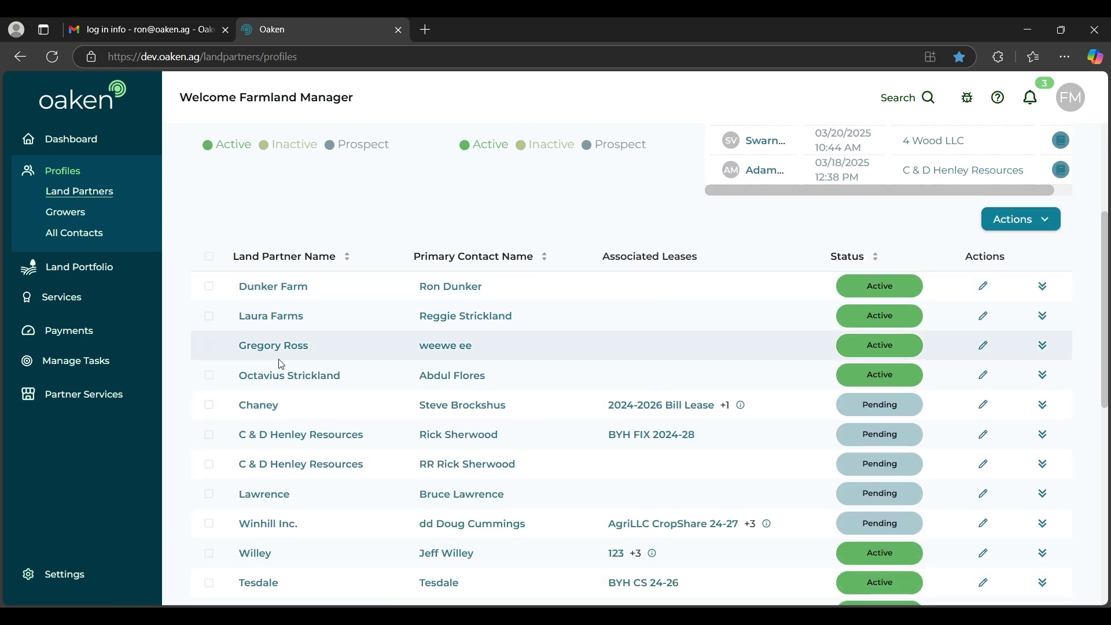
left_click(279, 288)
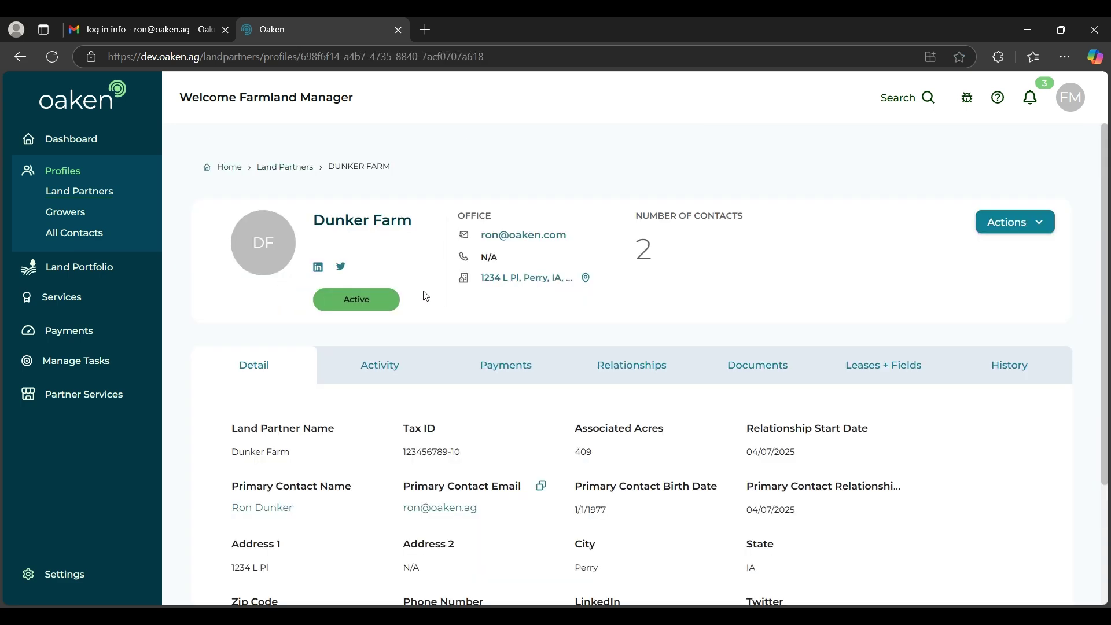
scroll(428, 301, "down", 2)
scroll(436, 310, "up", 2)
scroll(457, 399, "down", 2)
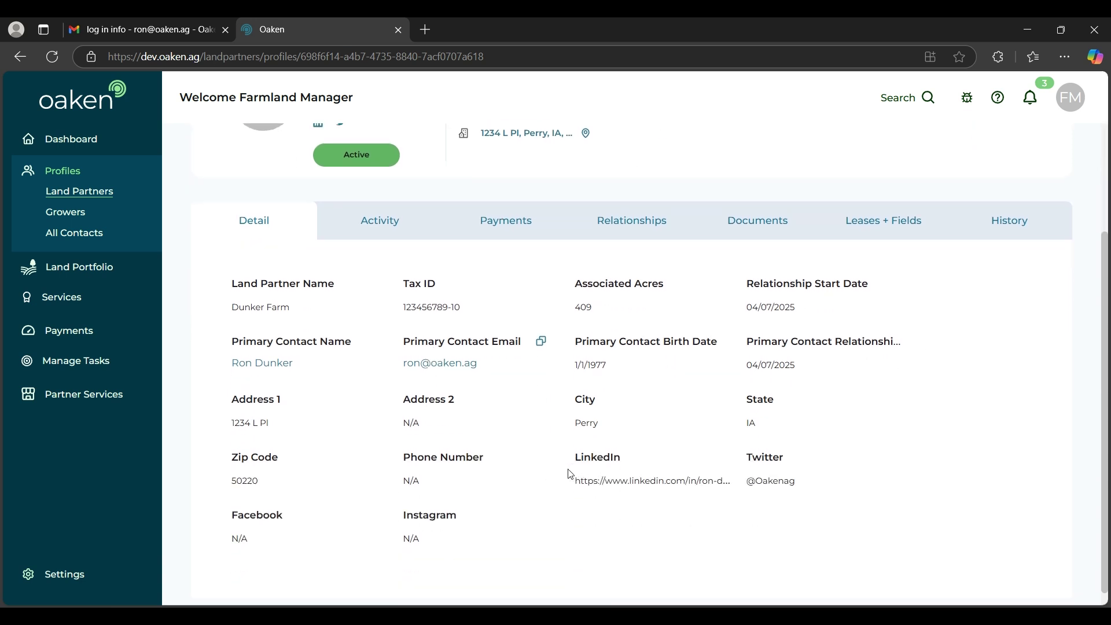
scroll(489, 484, "up", 2)
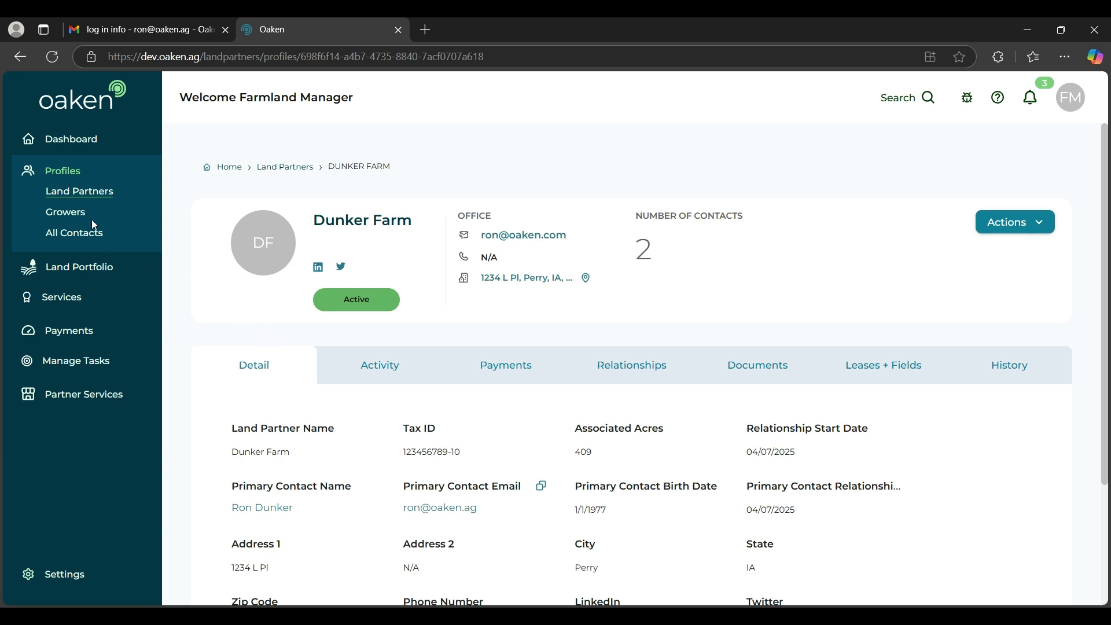
Step: Review the growers overview with its status charts and open the overview of all contacts
left_click(75, 218)
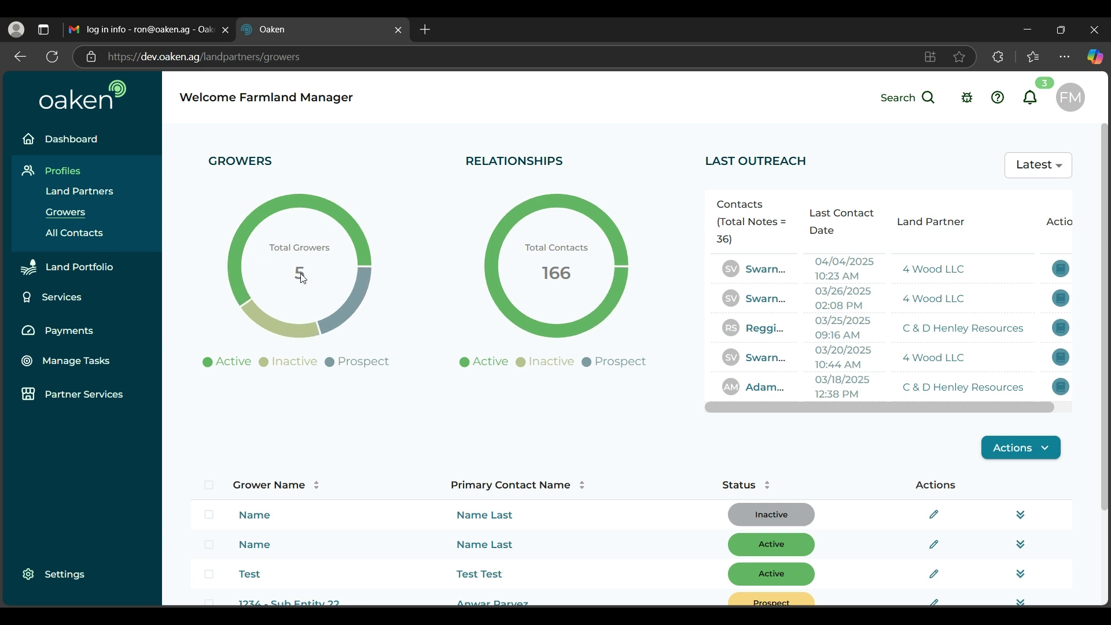
mouse_move(504, 285)
scroll(395, 362, "down", 1)
scroll(395, 363, "up", 1)
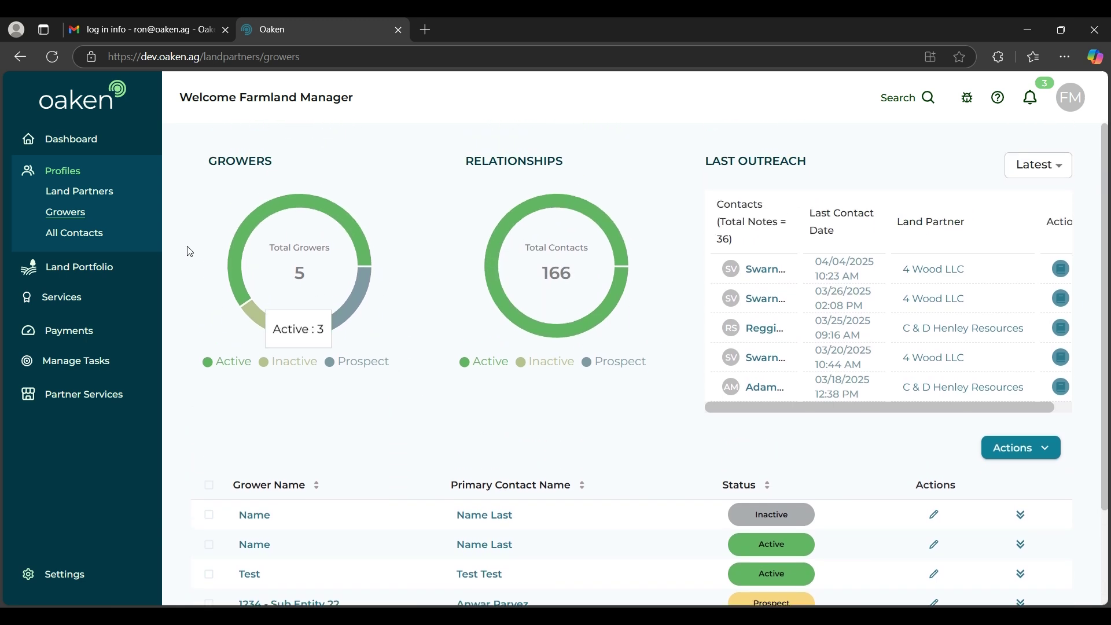
left_click(77, 234)
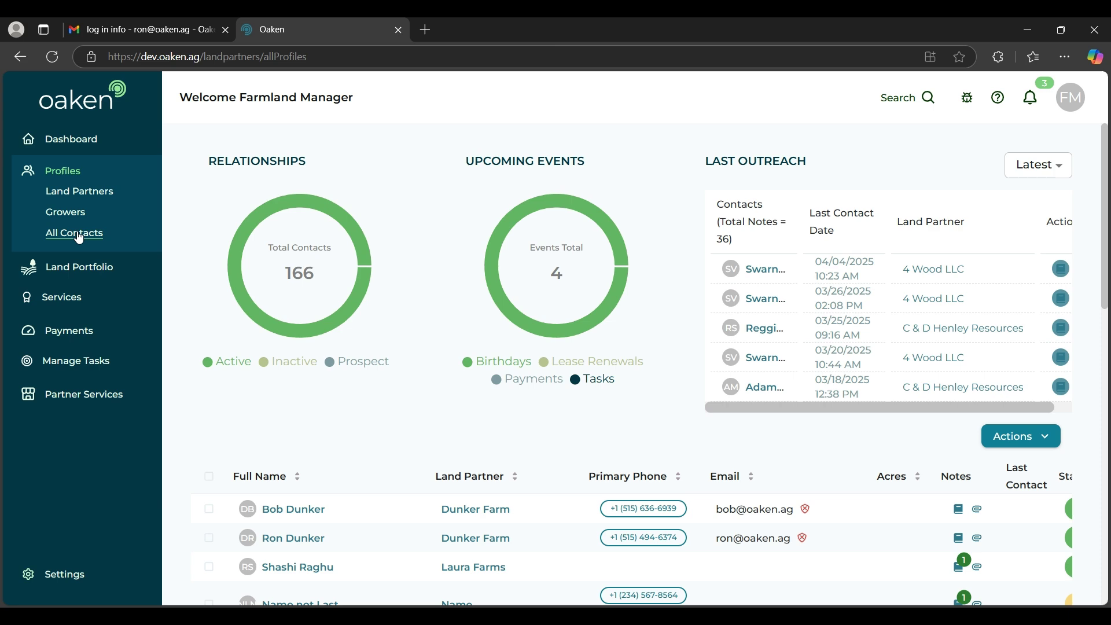
left_click(98, 198)
scroll(265, 287, "down", 4)
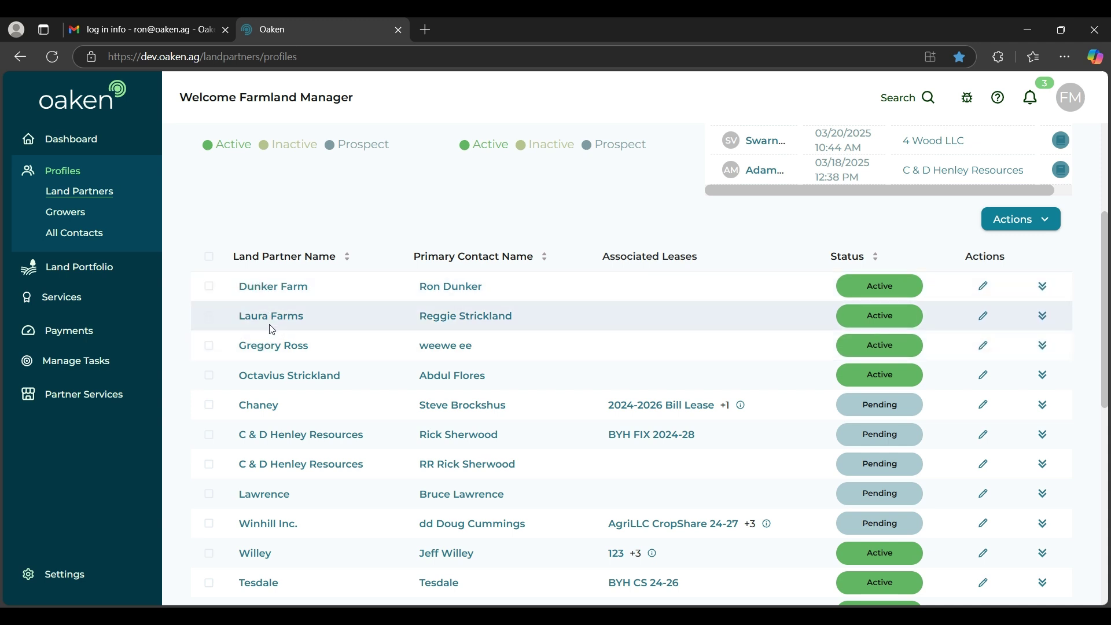
left_click(275, 434)
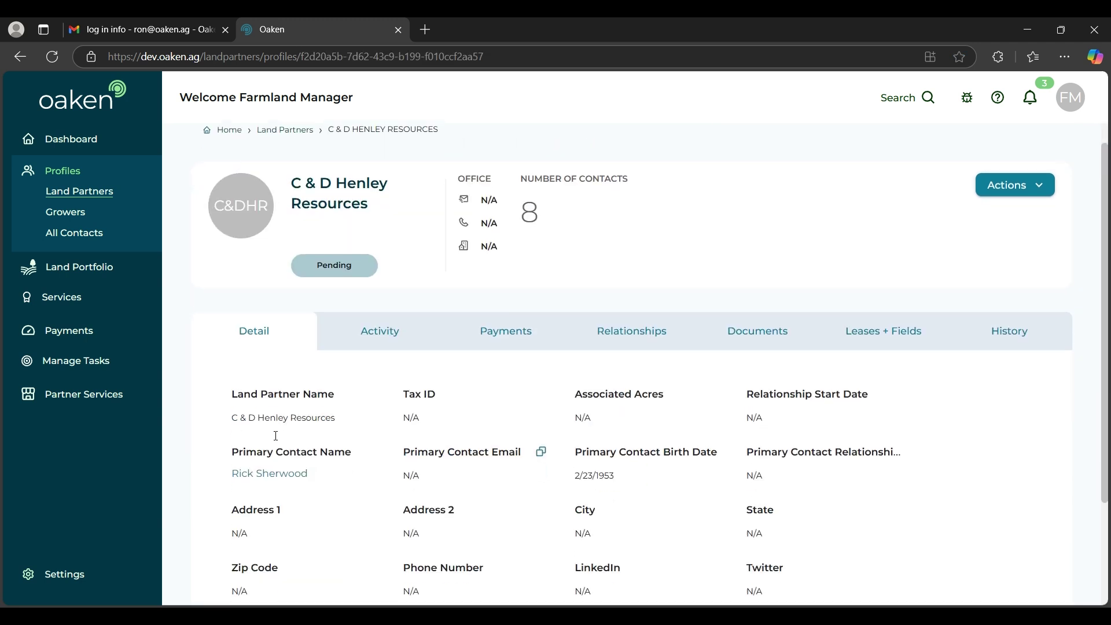
Step: Display the relationships of C & D Henley Resources and view the entire relationship tree with all its contacts
left_click(660, 305)
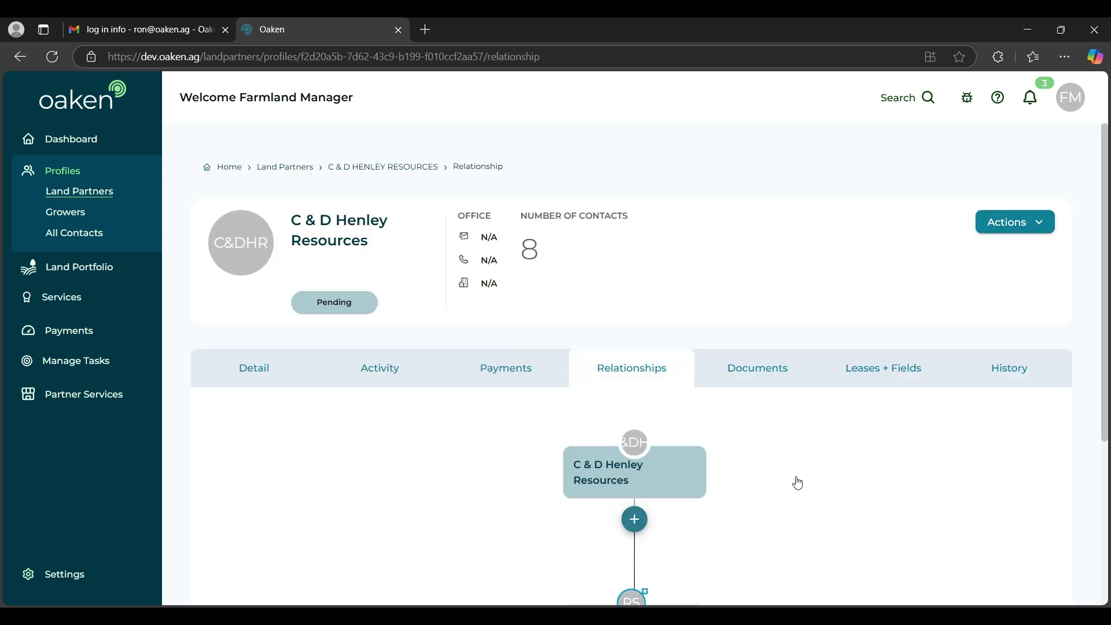
scroll(634, 370, "down", 1)
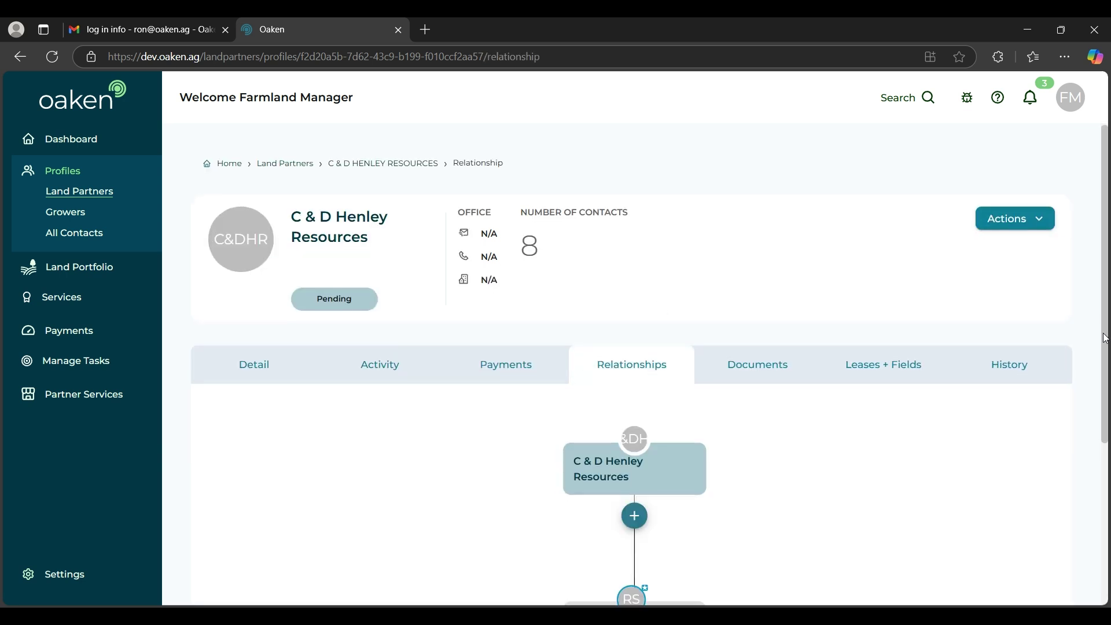
left_click_drag(1105, 338, 1101, 528)
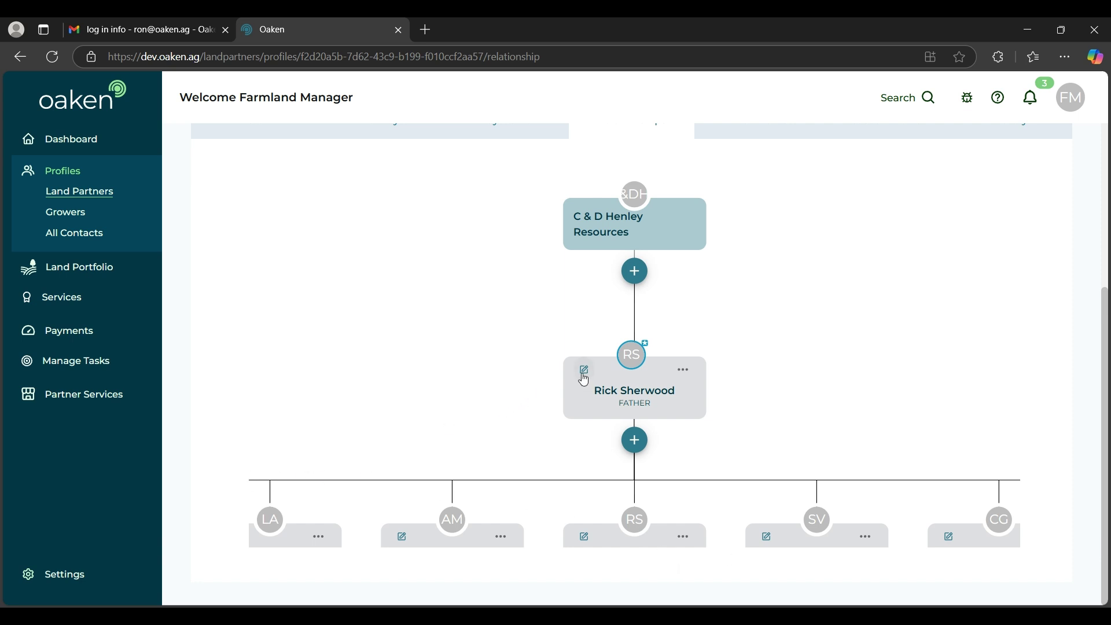
scroll(603, 402, "down", 5)
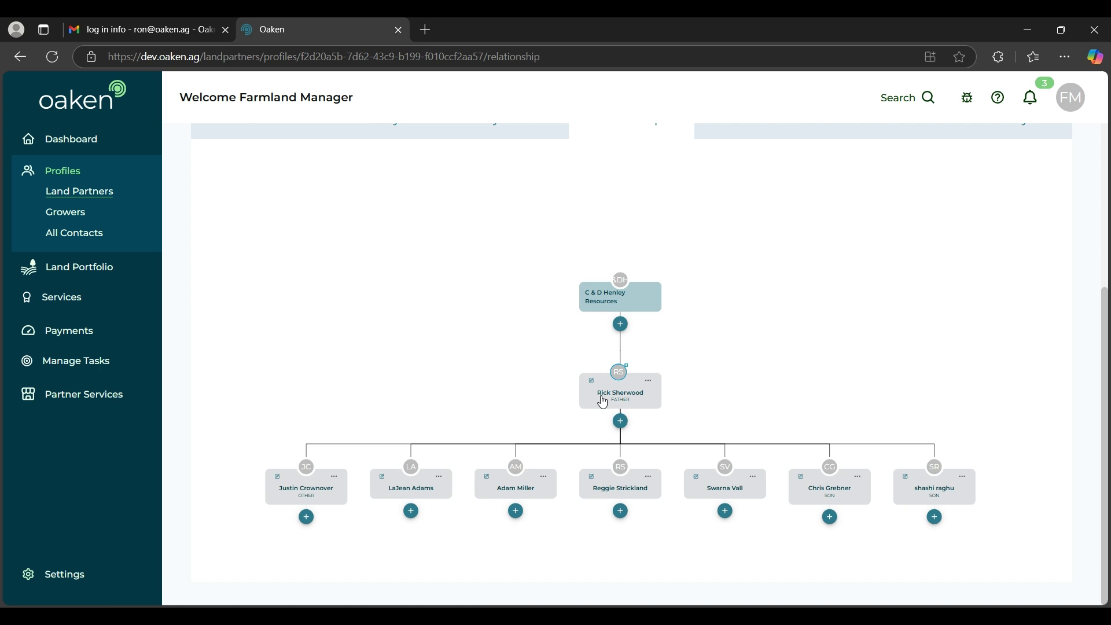
Step: Review the payments, the leases and fields, the detail information and the history of the C & D Henley Resources profile
scroll(603, 402, "up", 1)
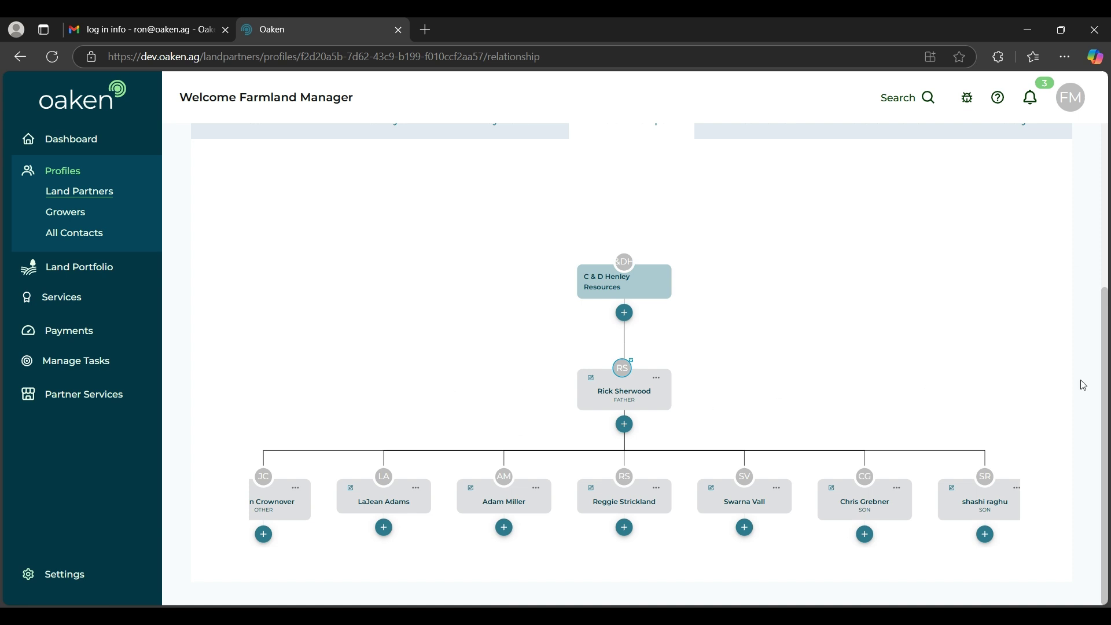
scroll(1083, 385, "up", 3)
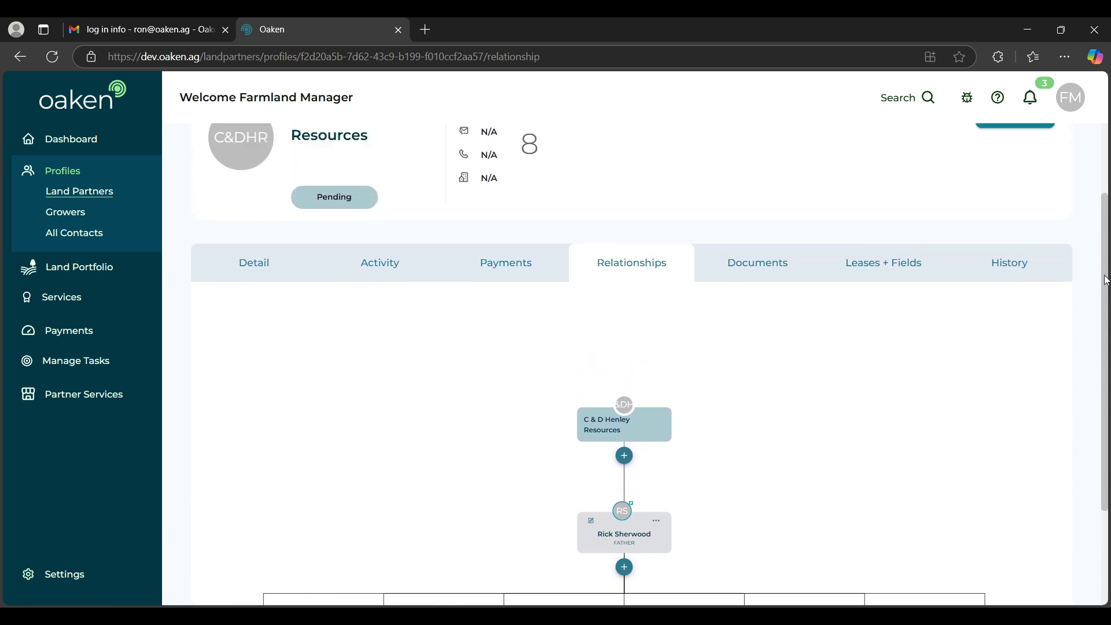
left_click(513, 291)
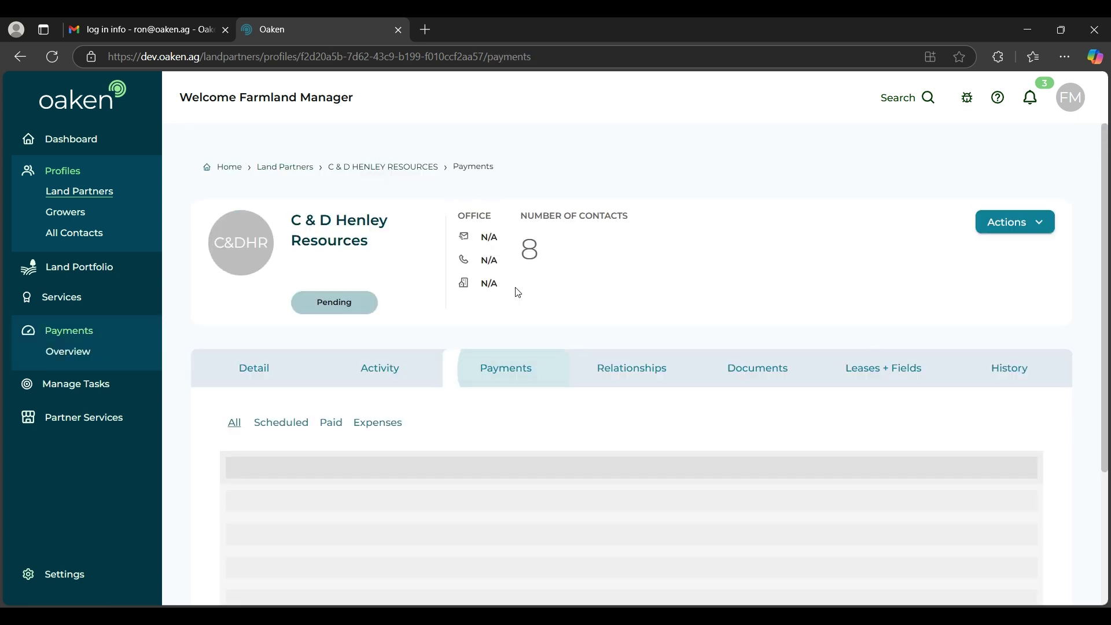
left_click(882, 375)
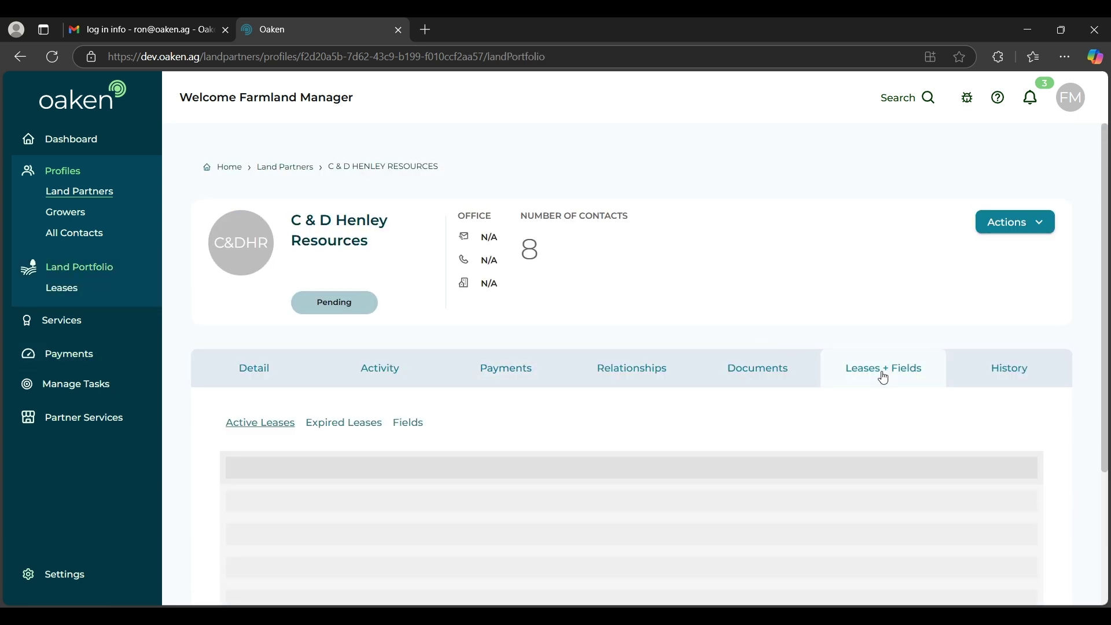
left_click(253, 376)
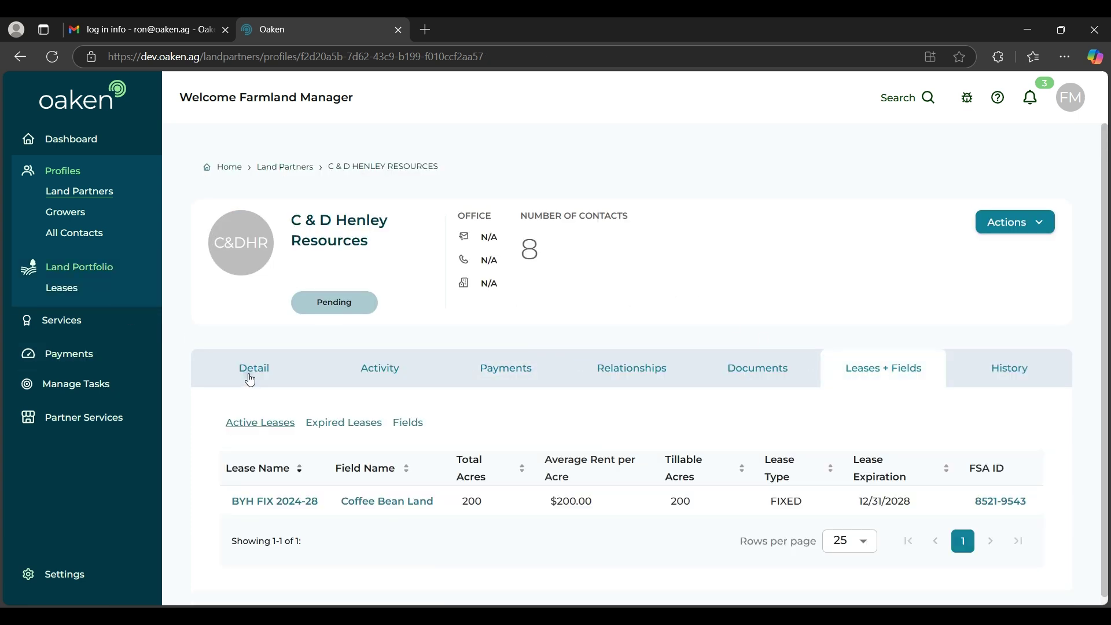
scroll(255, 382, "down", 1)
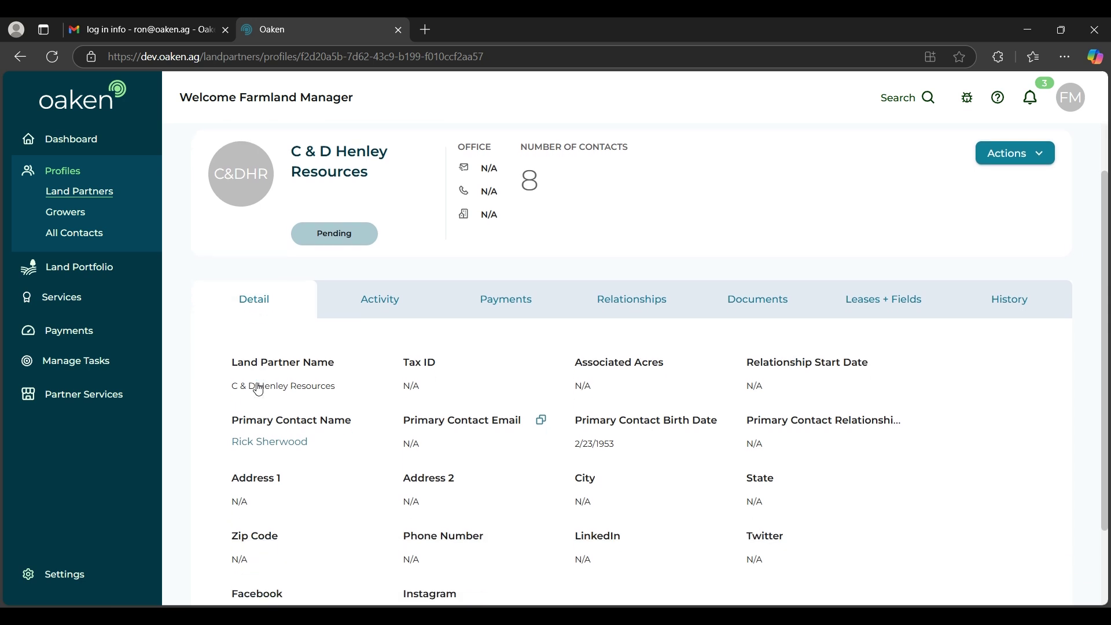
left_click(1010, 297)
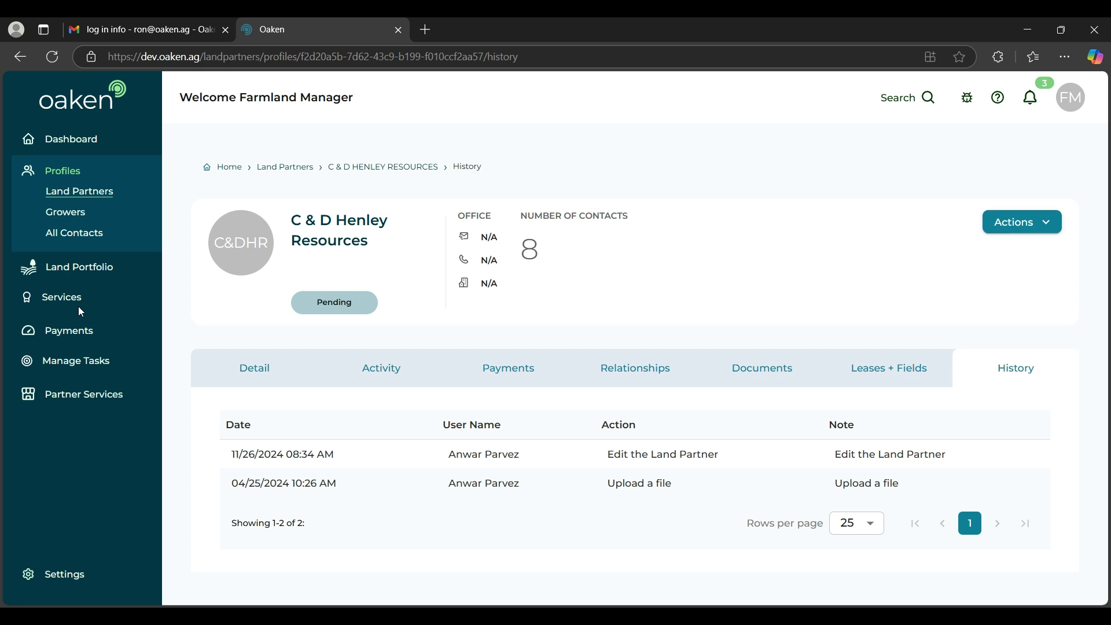
Step: Open the land portfolio's lease overview and look through the expired and draft leases before returning to the active ones
left_click(60, 265)
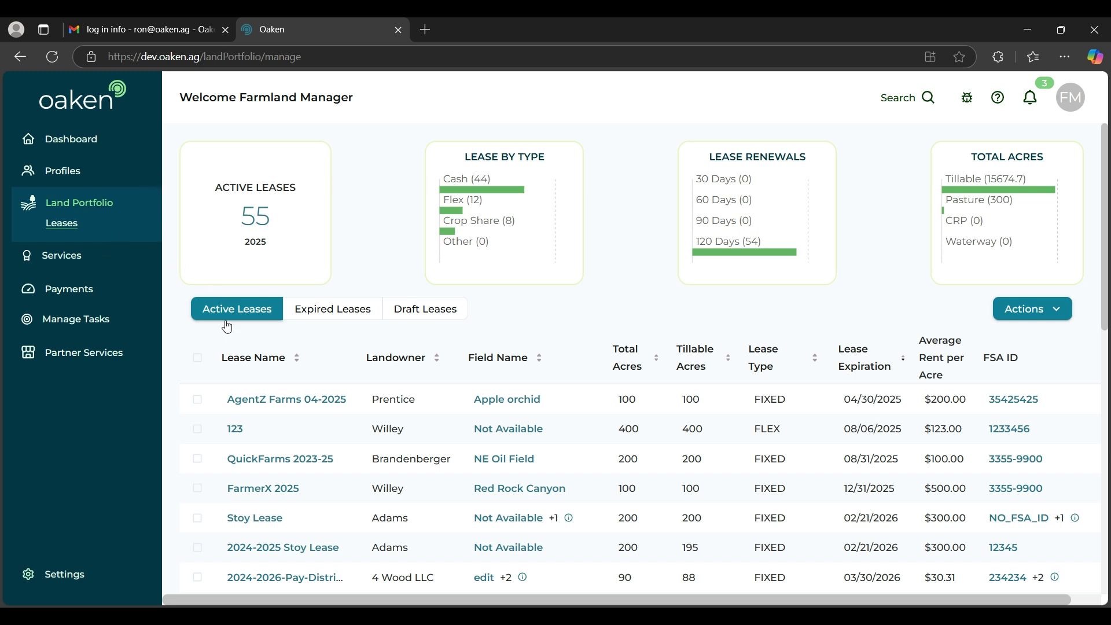
left_click(333, 310)
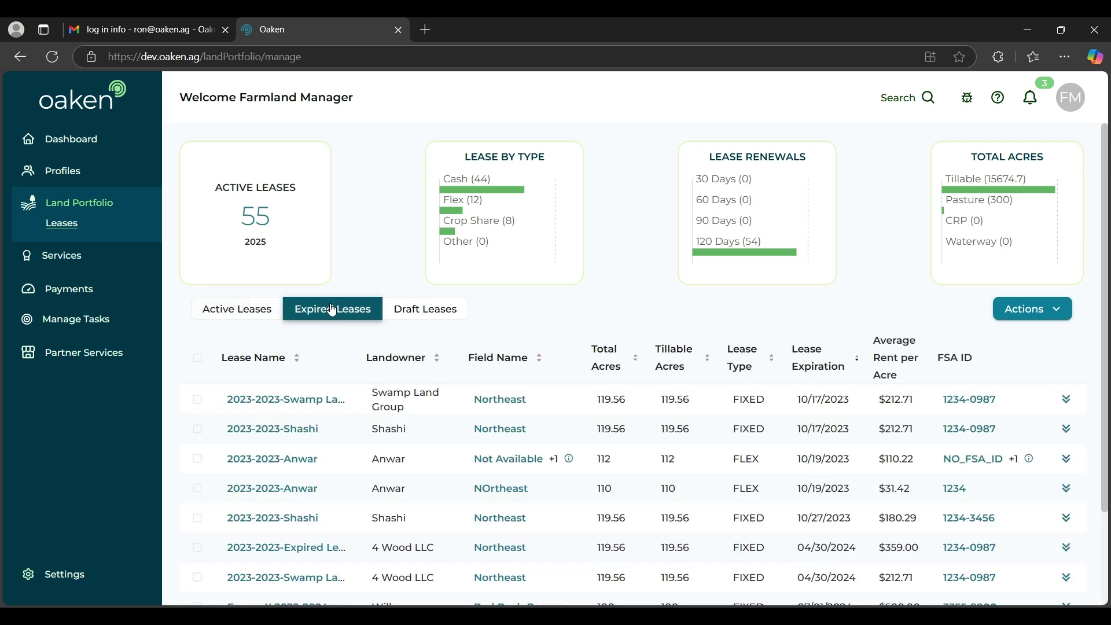
left_click(434, 312)
left_click(227, 309)
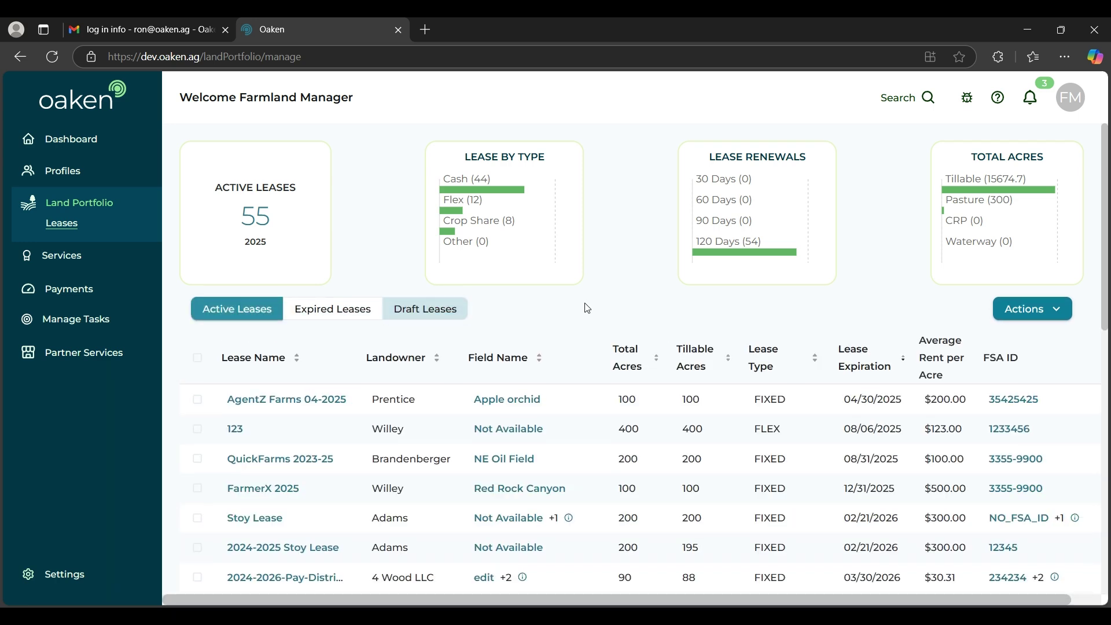
Step: Search the platform for a person's name, review the matching profiles, land partners and leases, and clear and close the search
left_click(924, 109)
type("adam")
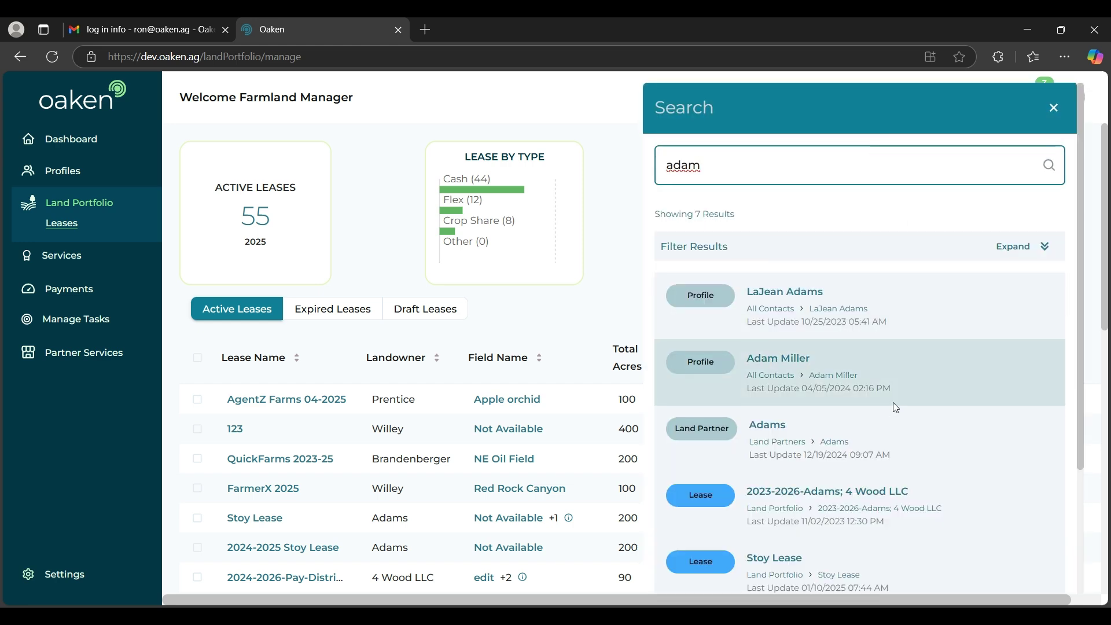
scroll(893, 401, "down", 1)
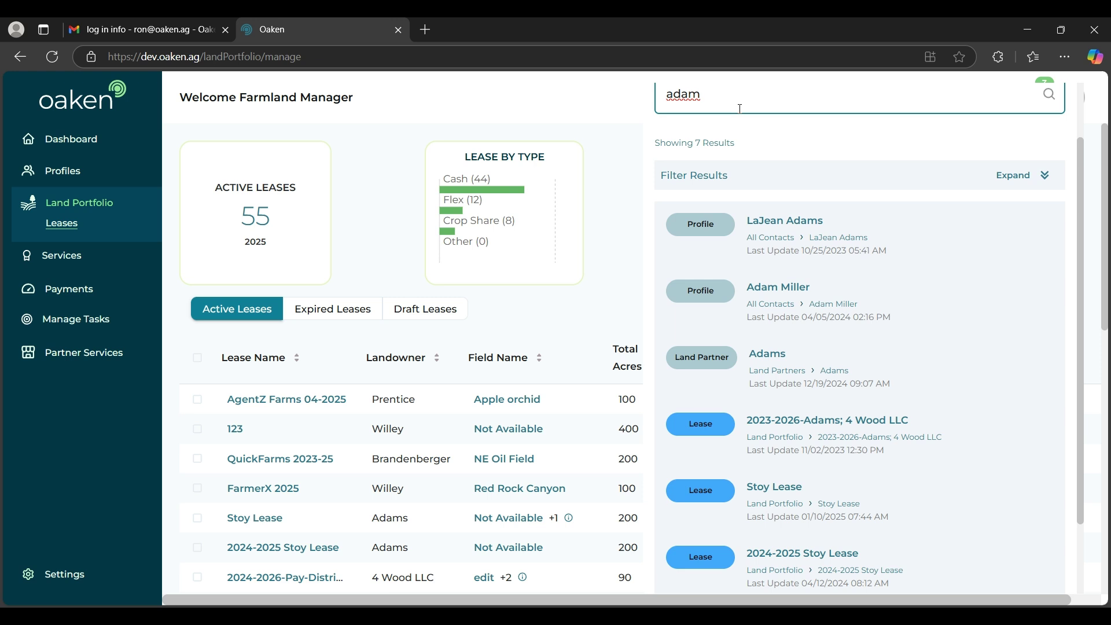
key("BackSpace")
key("BackSpace")
key("BackSpace")
key("BackSpace")
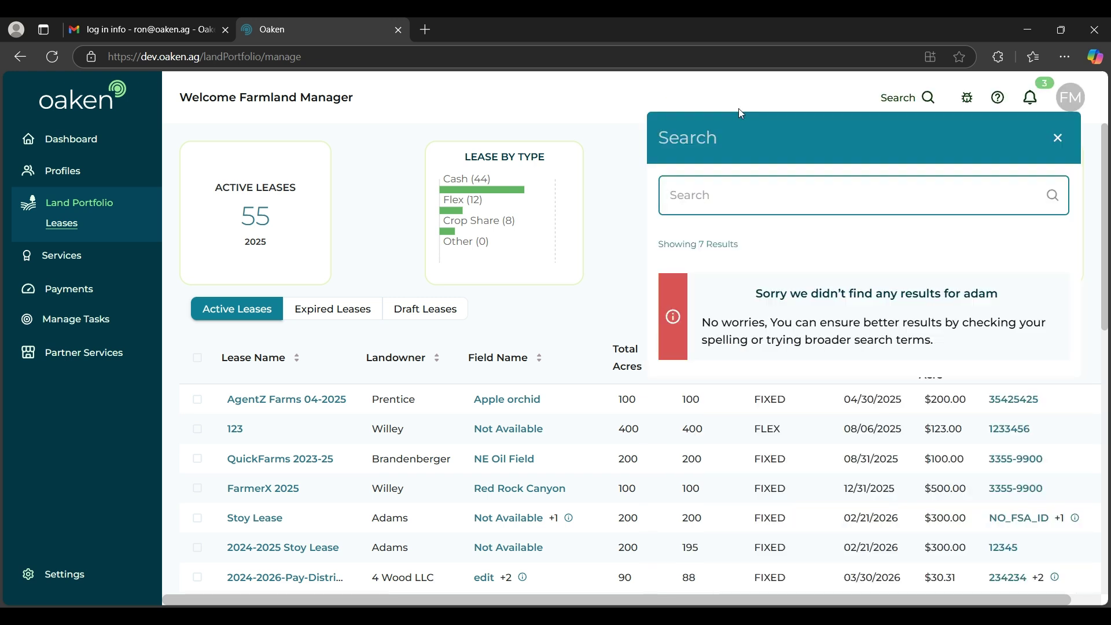
left_click(1055, 138)
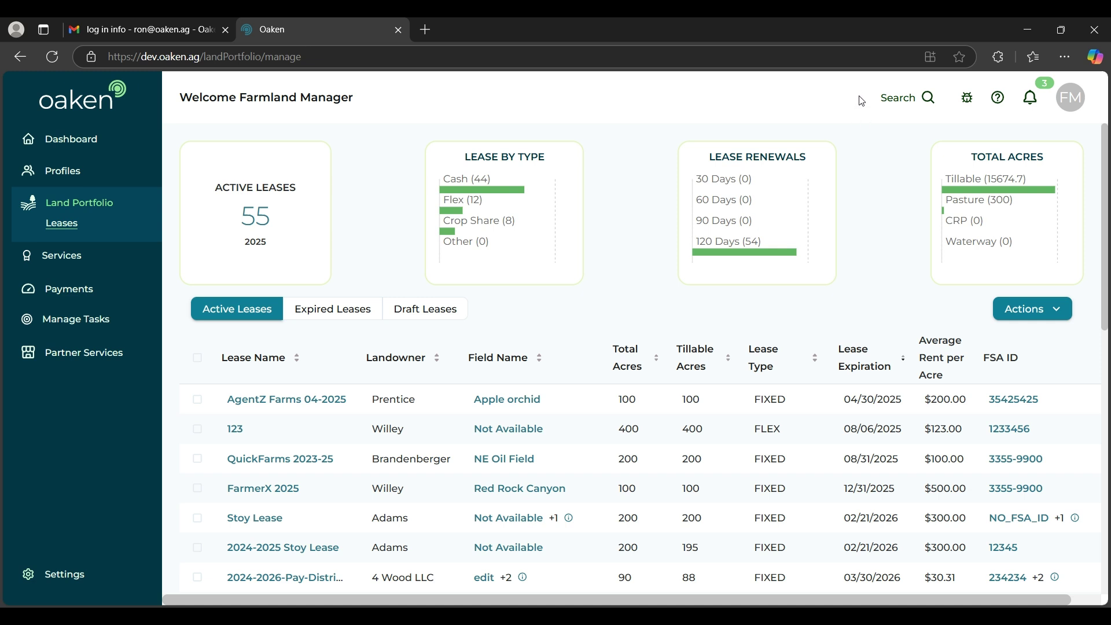
Step: Open the AgentZ Farms 04-2025 lease from the active leases and review its fields, payment schedule, payments, history and details
scroll(526, 323, "down", 2)
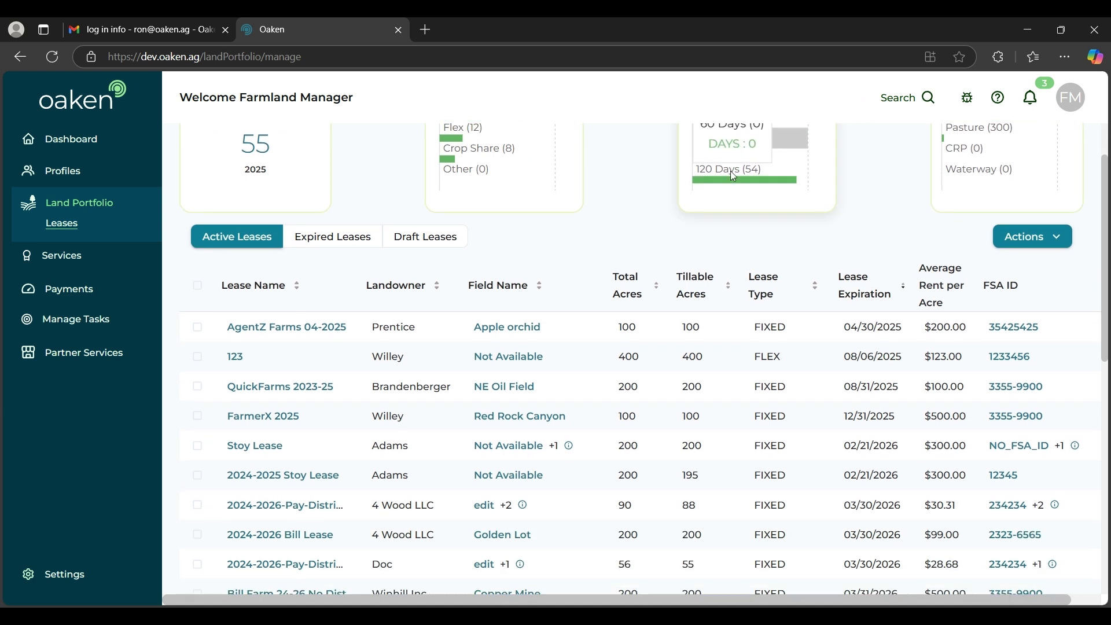
scroll(527, 322, "up", 2)
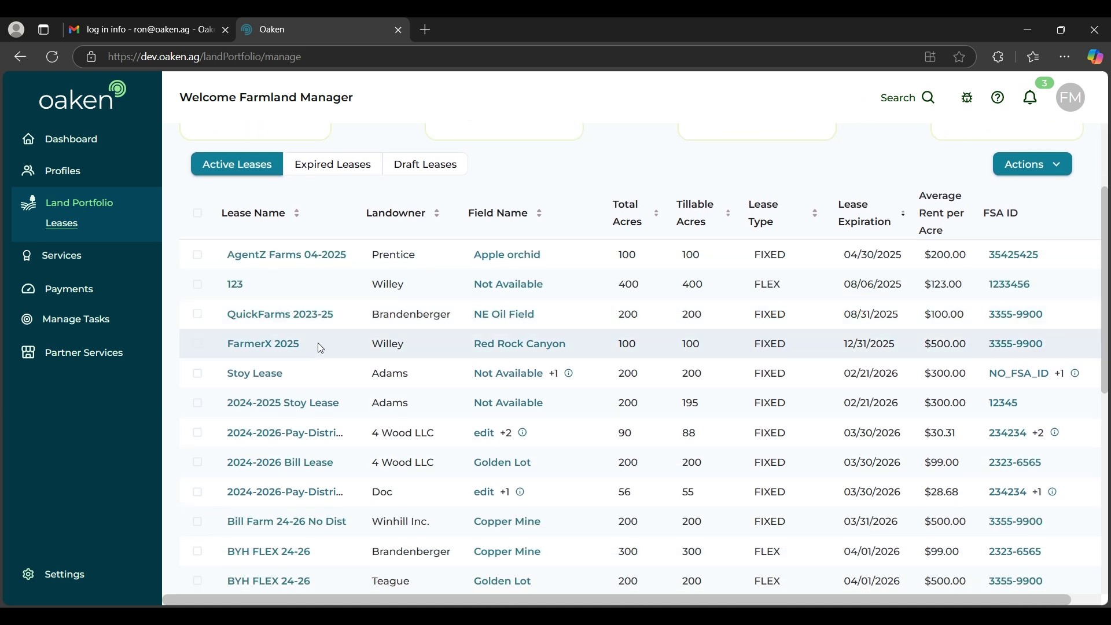
left_click(270, 258)
left_click(506, 242)
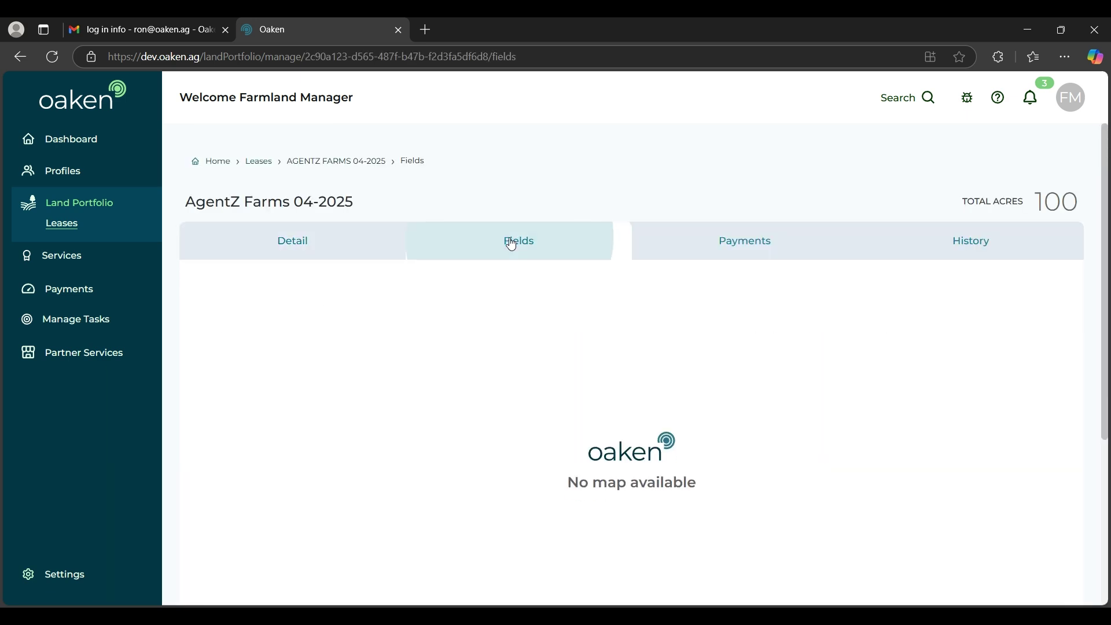
left_click(295, 246)
left_click(752, 241)
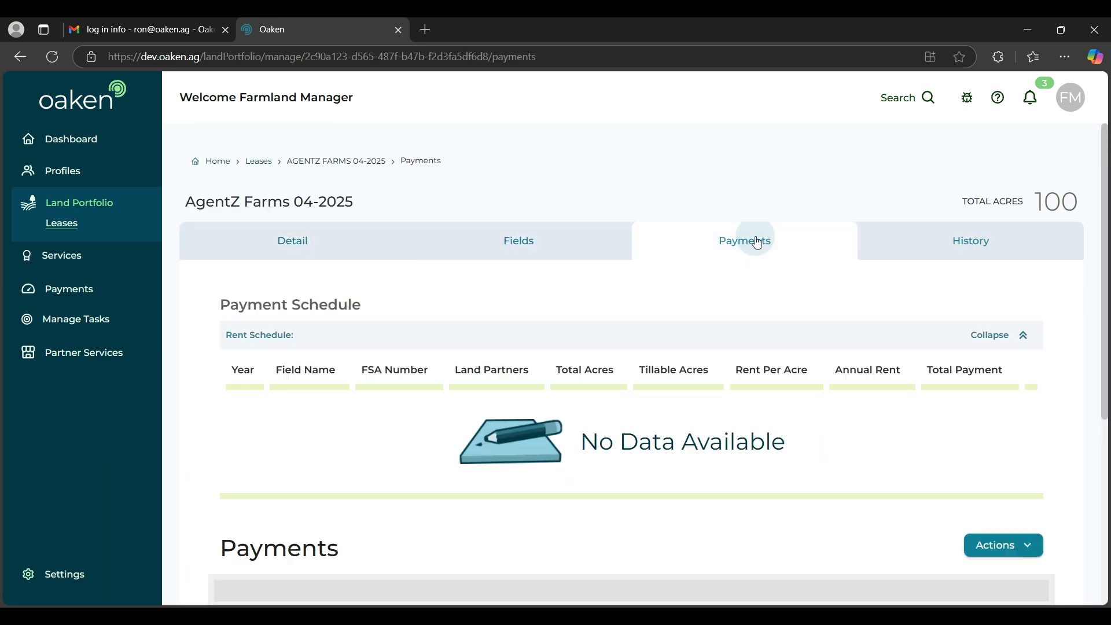
scroll(740, 283, "down", 2)
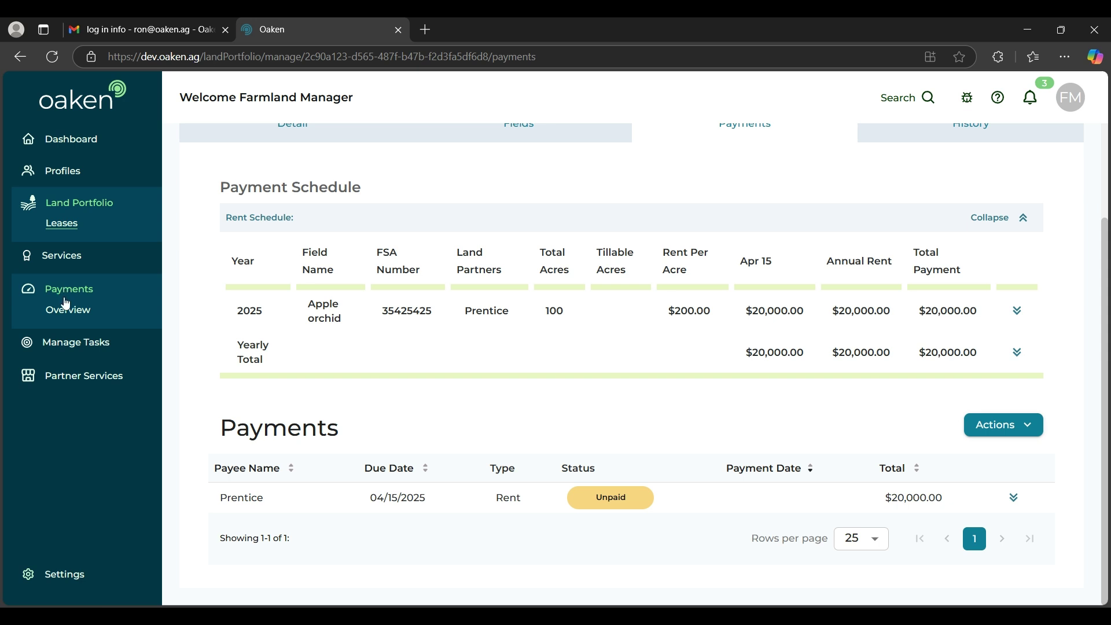
scroll(482, 264, "up", 2)
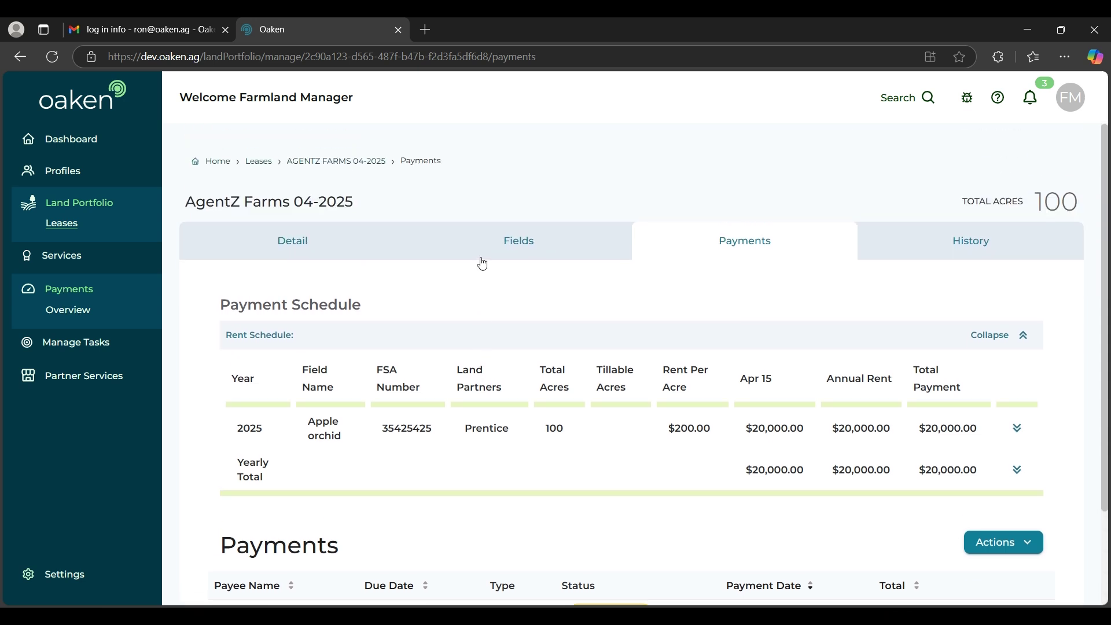
left_click(991, 249)
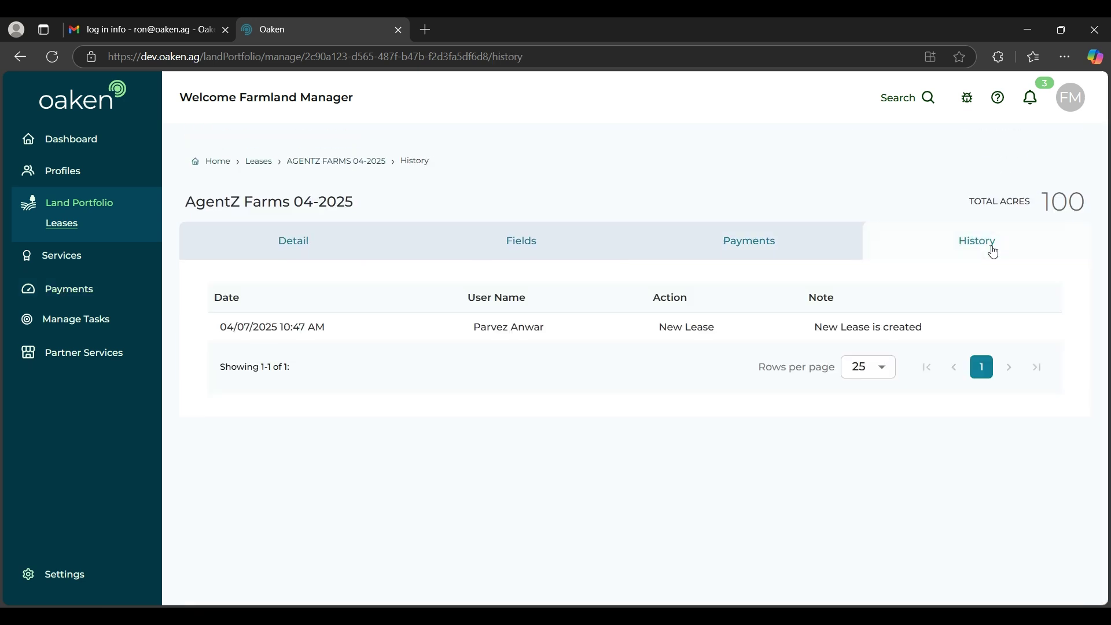
left_click(295, 240)
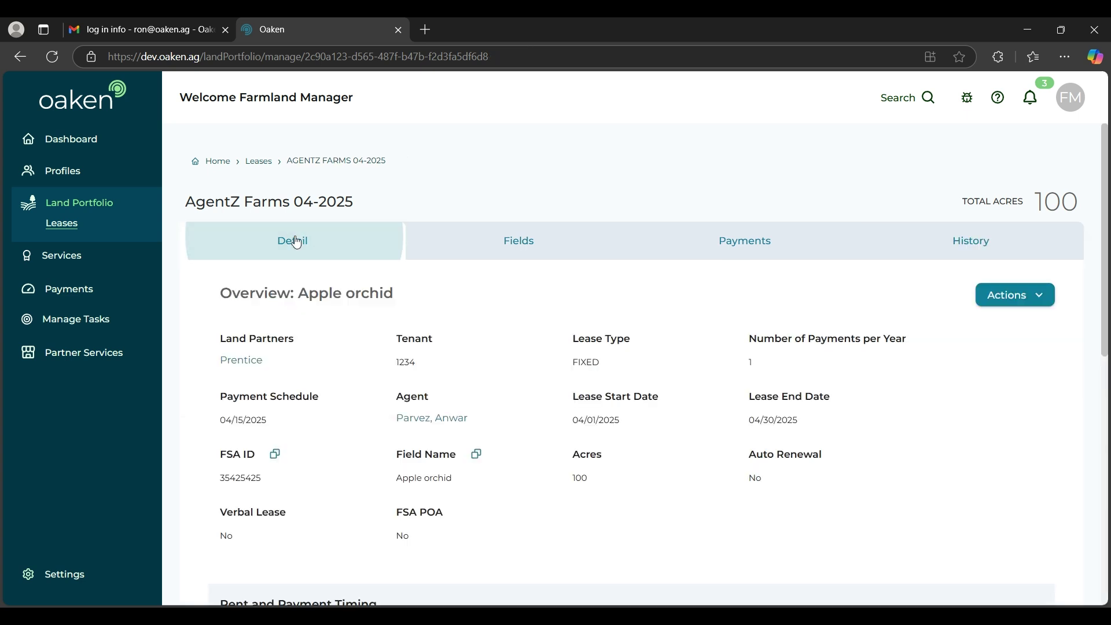
Step: Return to the lease list, reopen the AgentZ Farms 04-2025 lease and revisit its fields and history
left_click(61, 225)
scroll(243, 382, "down", 3)
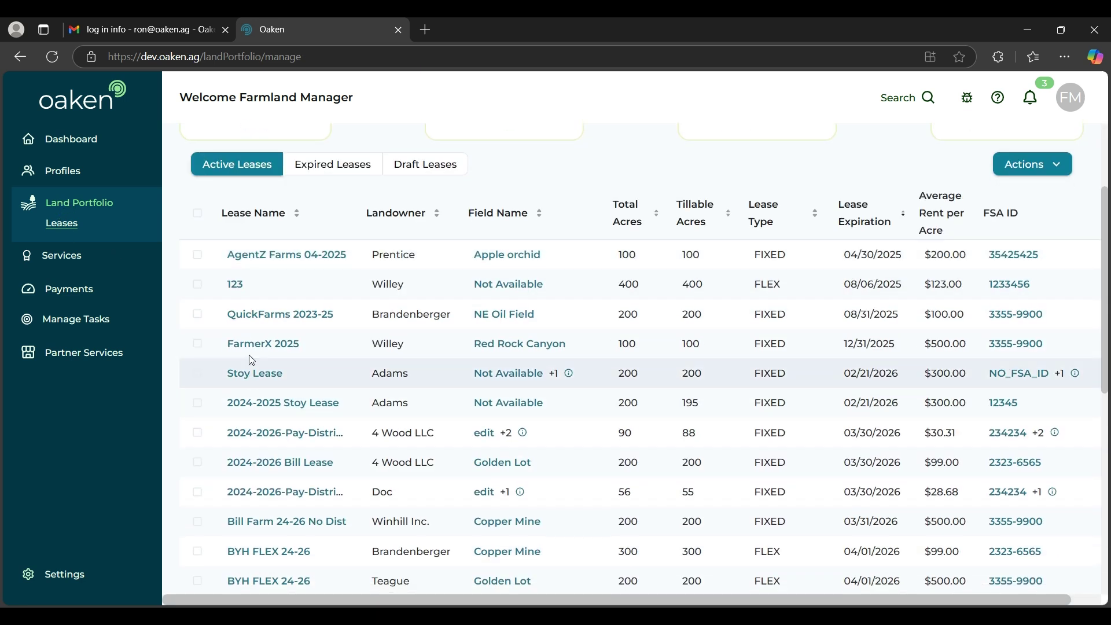
left_click(258, 260)
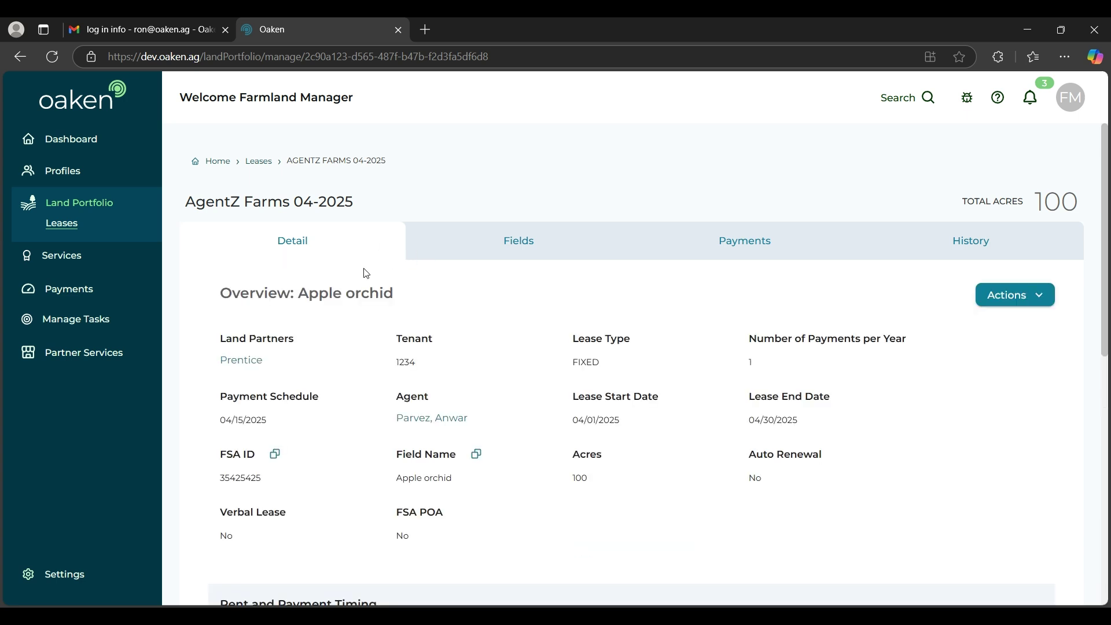
left_click(538, 240)
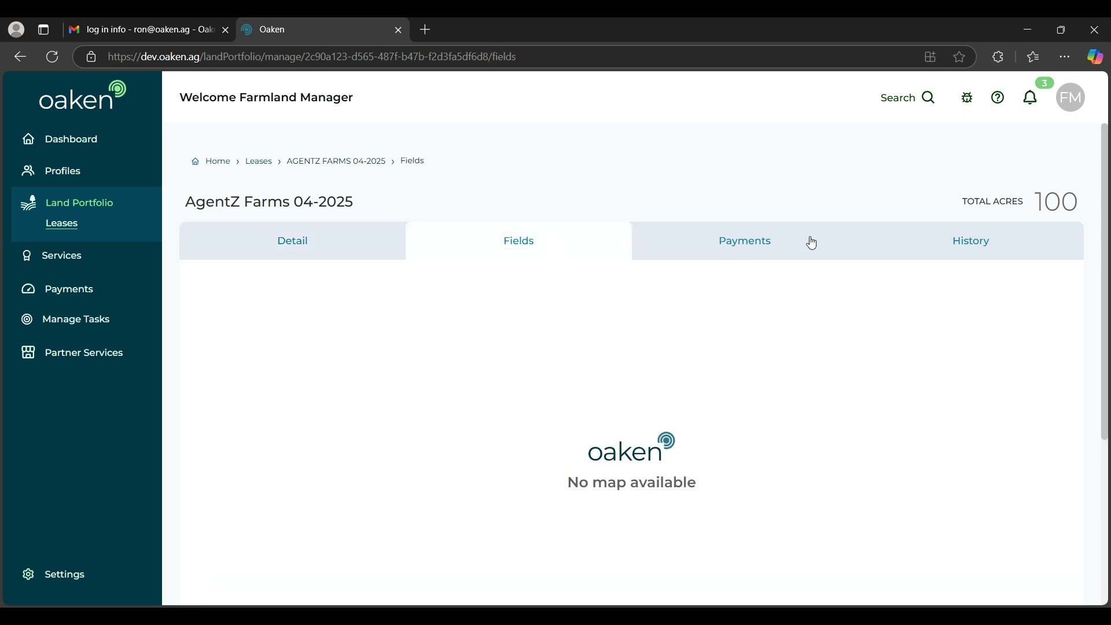
left_click(968, 242)
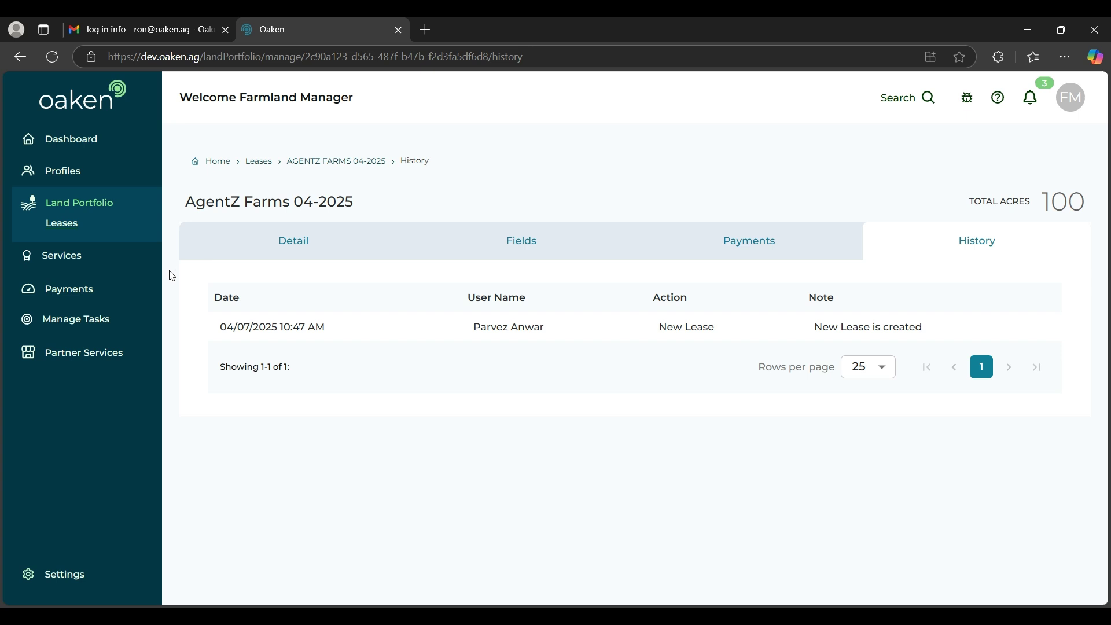
Step: Go back to the land portfolio overview, look through the active leases and display the actions available for leases
left_click(75, 205)
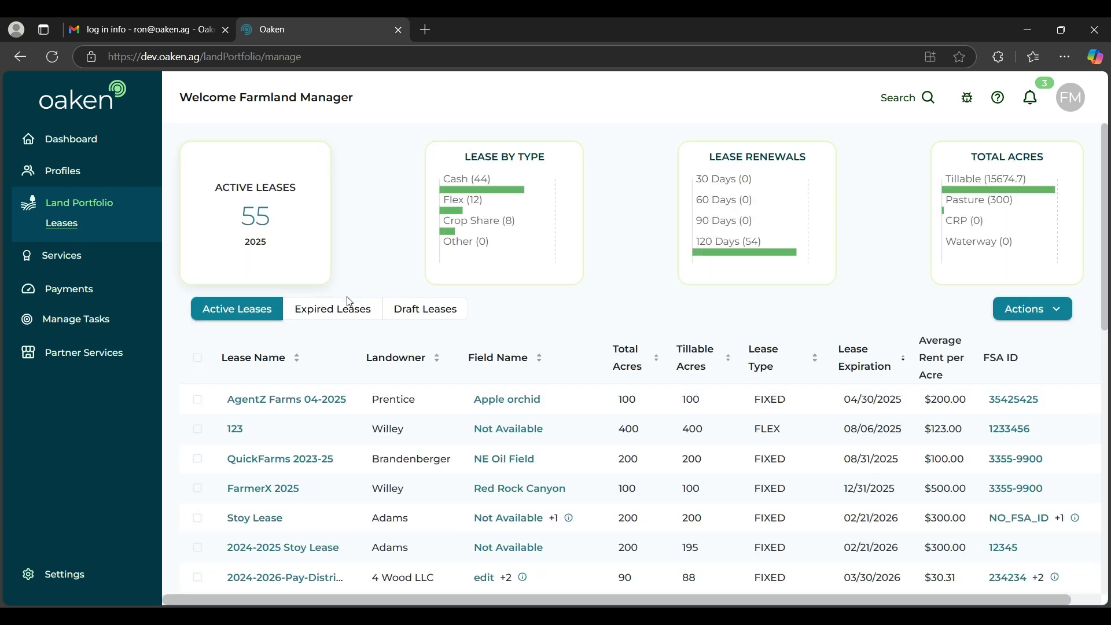
scroll(335, 347, "down", 2)
scroll(329, 374, "down", 3)
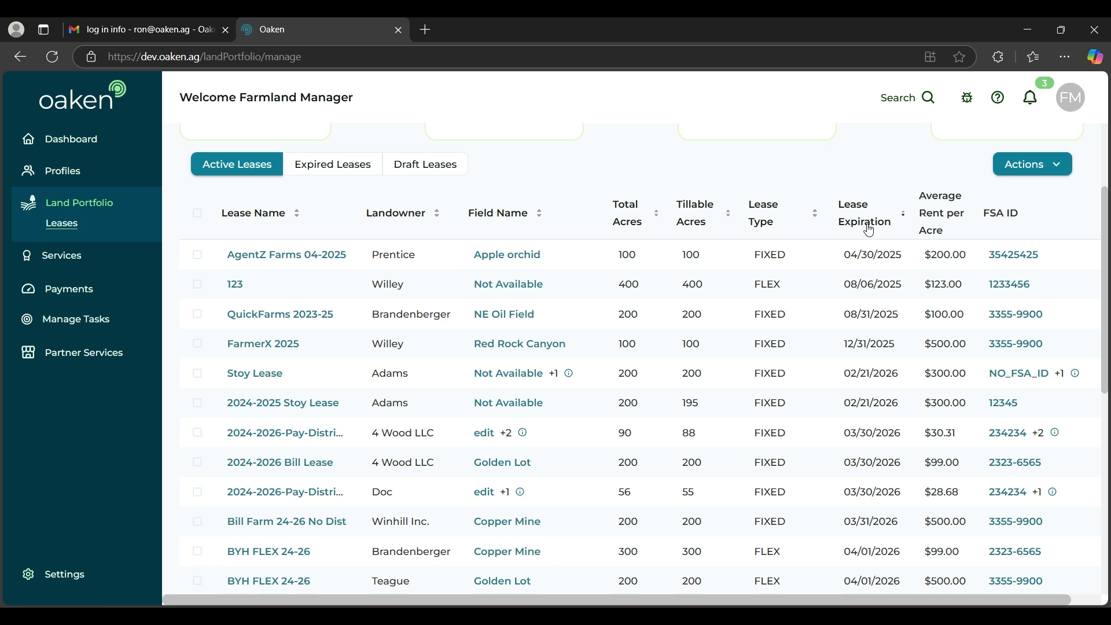
left_click(1050, 167)
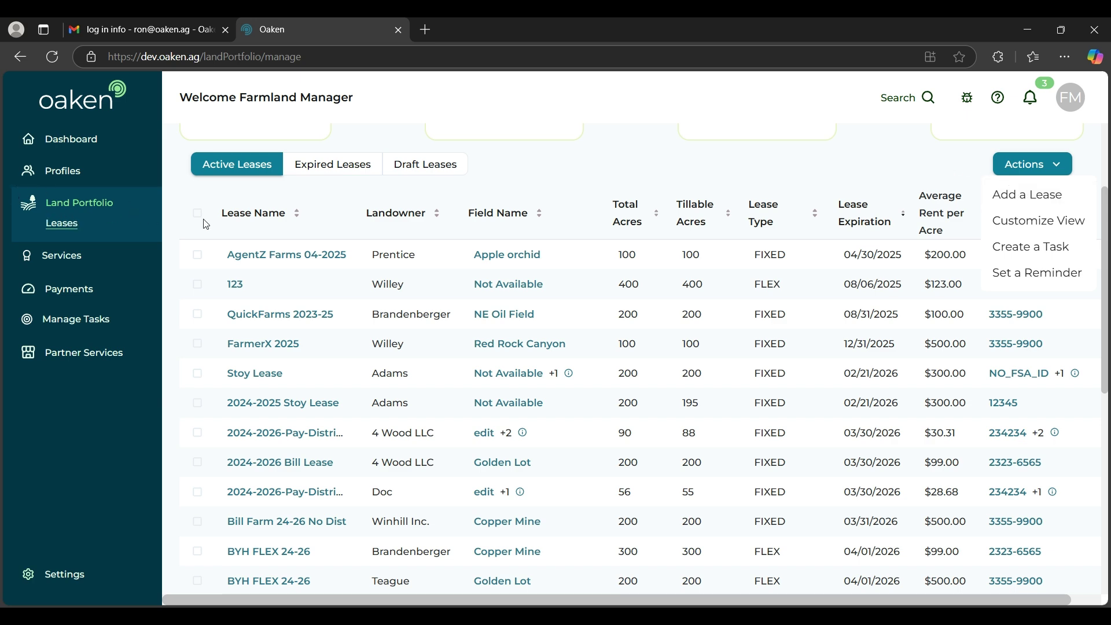
scroll(786, 186, "up", 3)
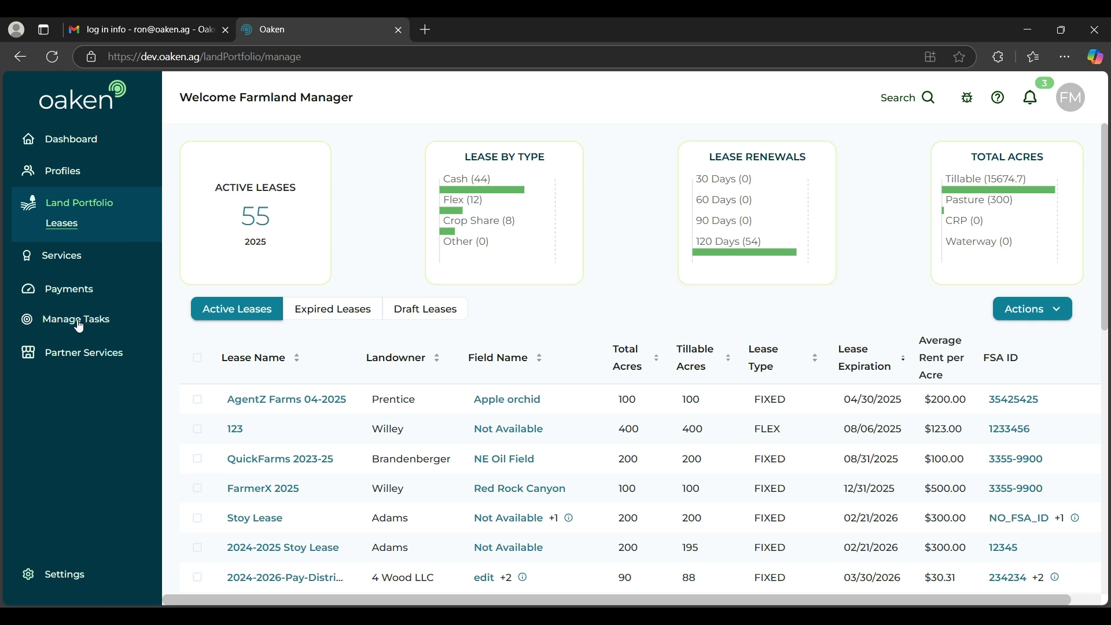
Step: View the services section and open the payments overview to examine its scheduled payments
left_click(62, 260)
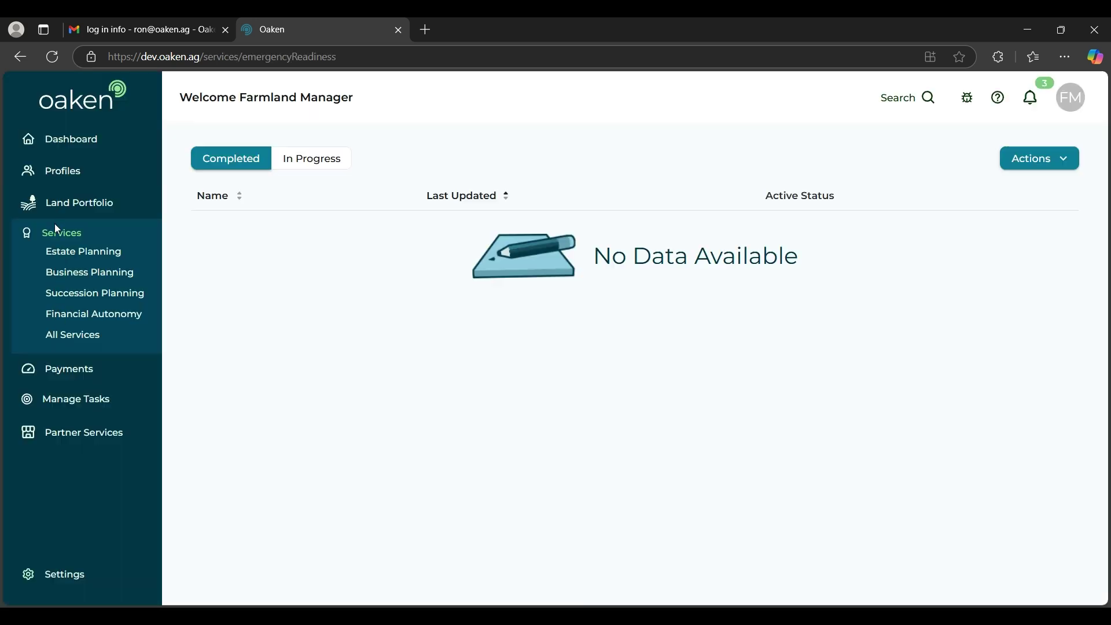
left_click(65, 368)
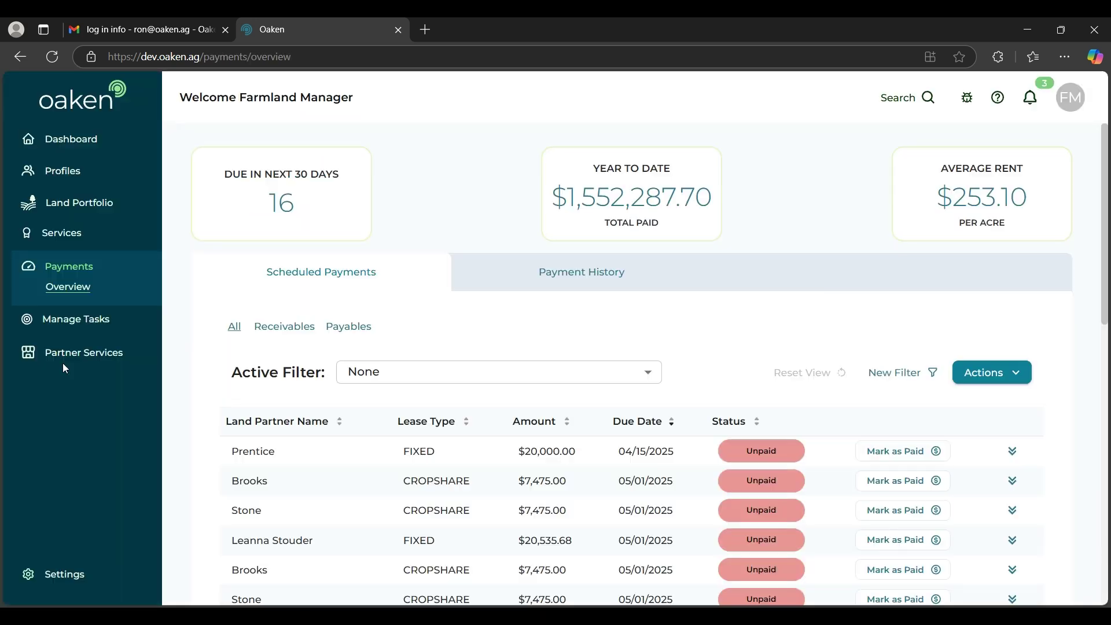
scroll(317, 397, "down", 1)
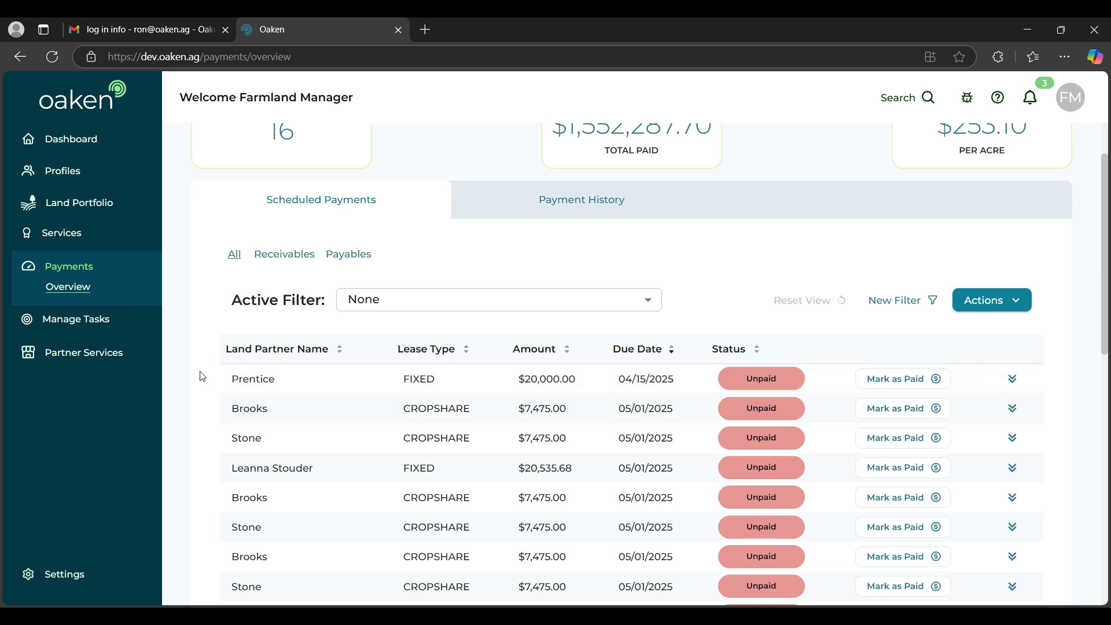
Step: Sort the scheduled payments by status in ascending order and look through the list and the payment summary cards
left_click(751, 354)
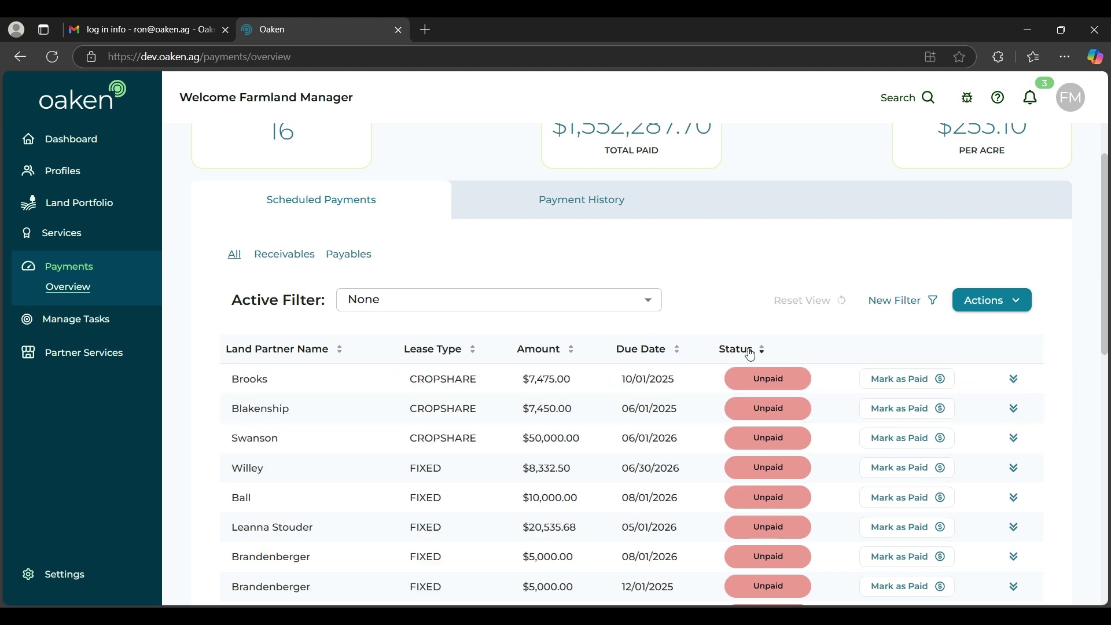
left_click(751, 354)
scroll(220, 316, "down", 2)
scroll(288, 239, "up", 4)
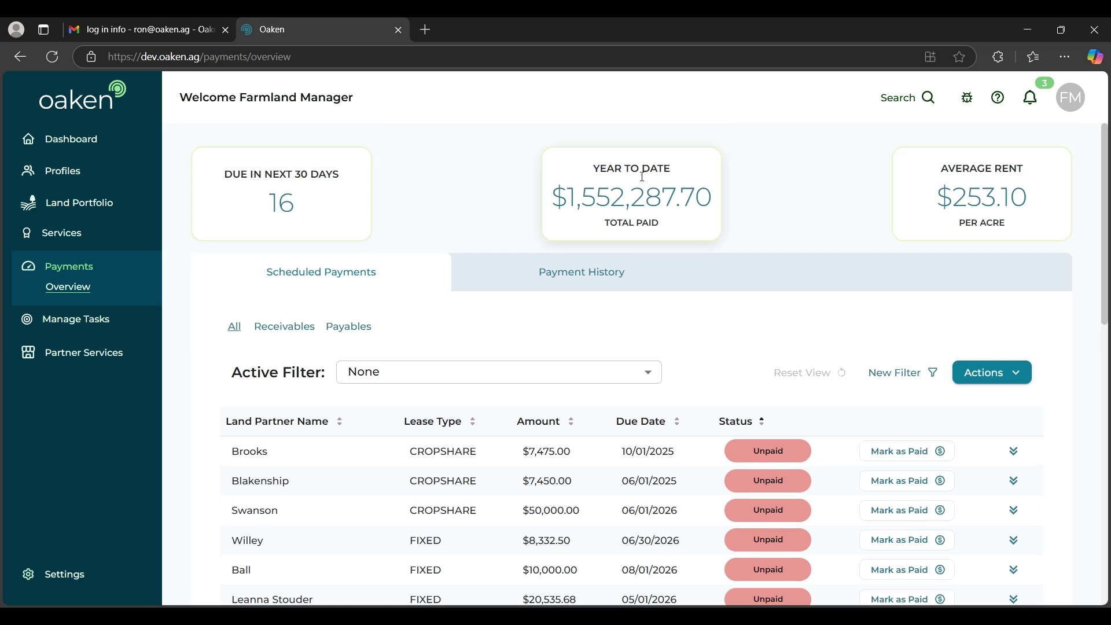
Step: Display the payment history and look through its payees, due dates, payment dates and total payments
left_click(598, 288)
scroll(597, 288, "down", 3)
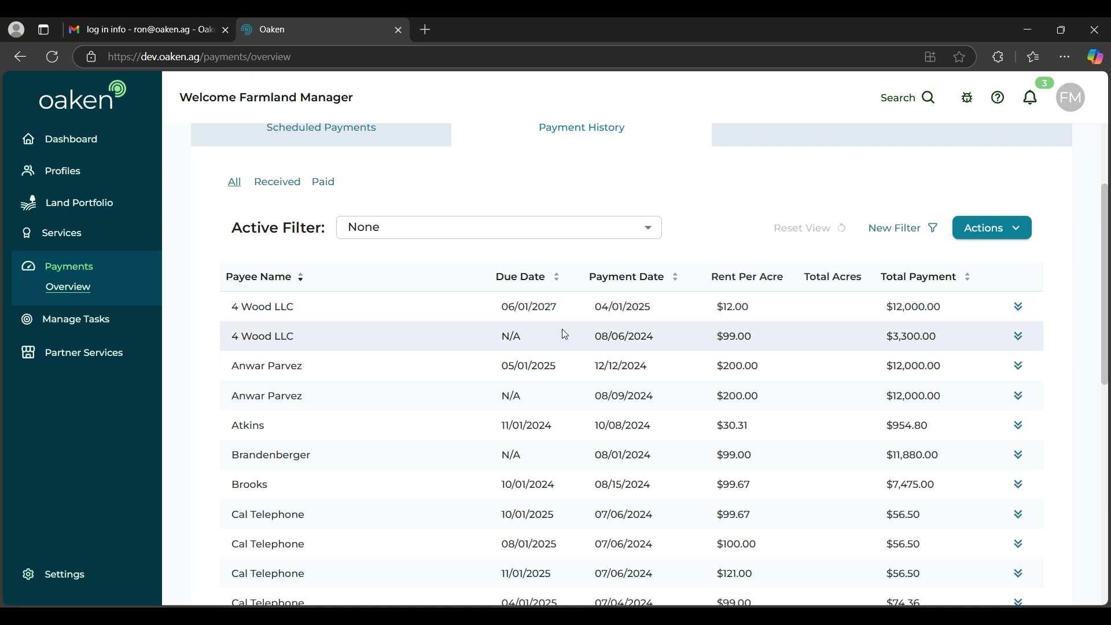
scroll(564, 331, "up", 3)
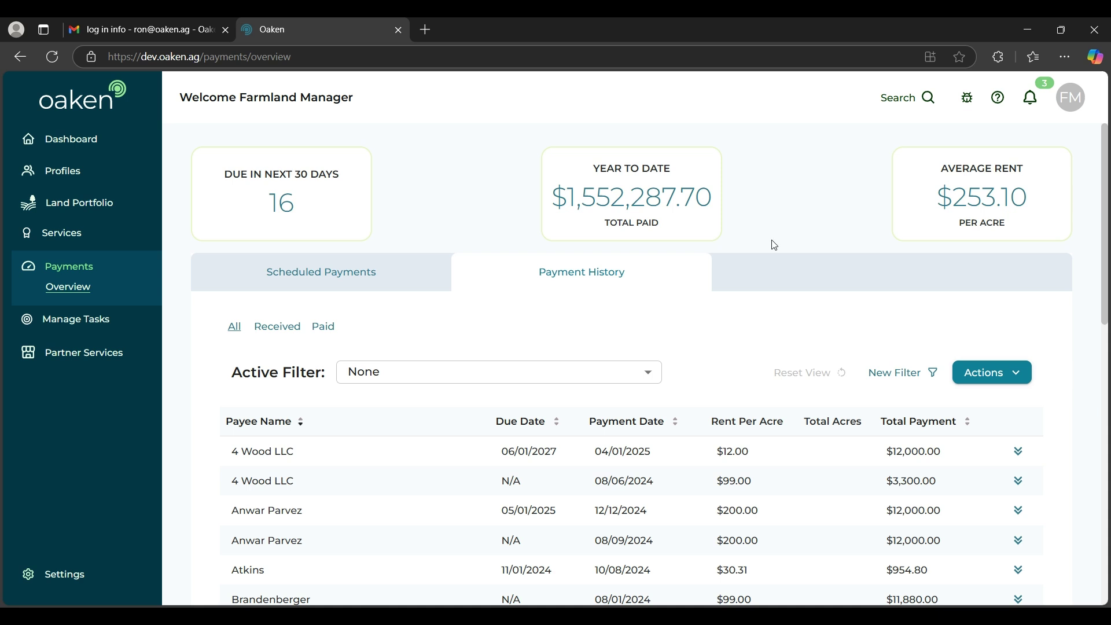
scroll(729, 266, "down", 1)
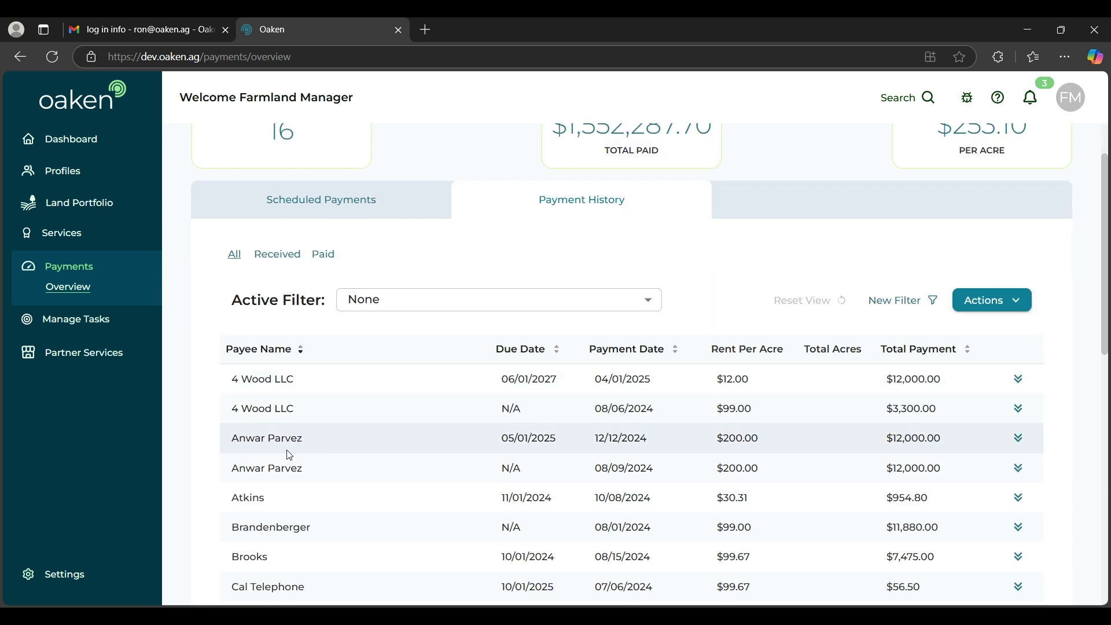
Step: Open the dashboard sharing settings, select the first listed contact and display the actions available for sharing
left_click(56, 581)
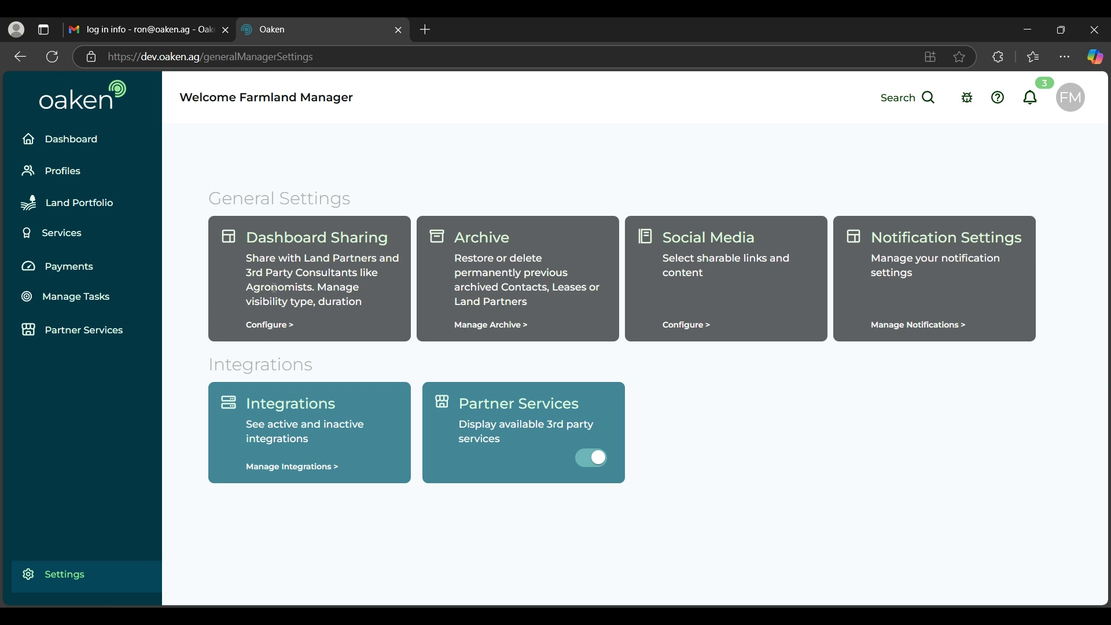
left_click(270, 325)
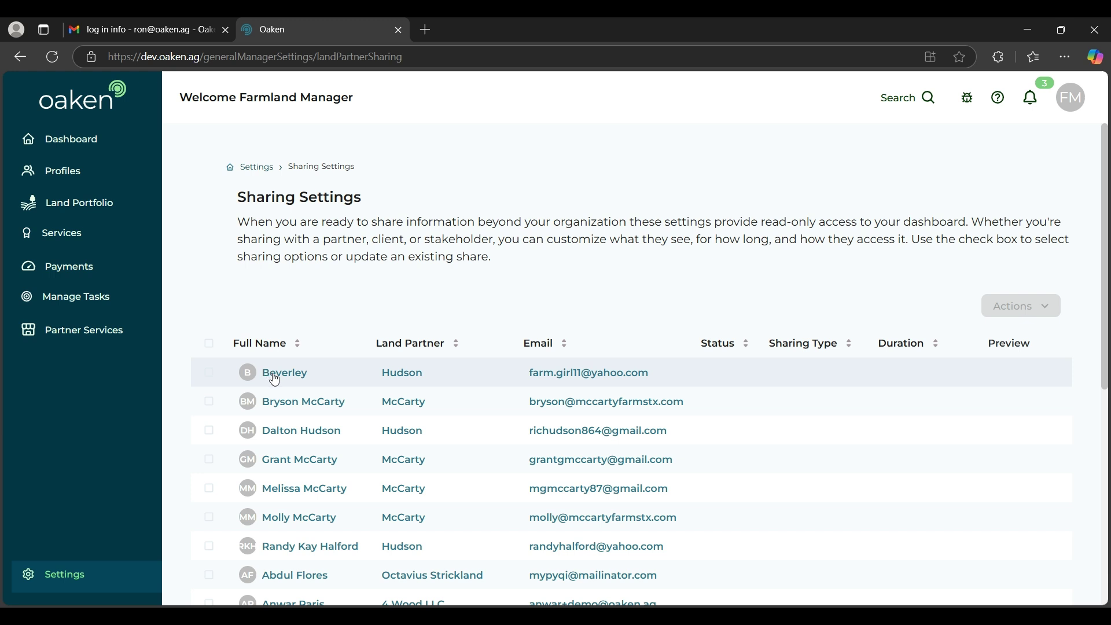
left_click(210, 373)
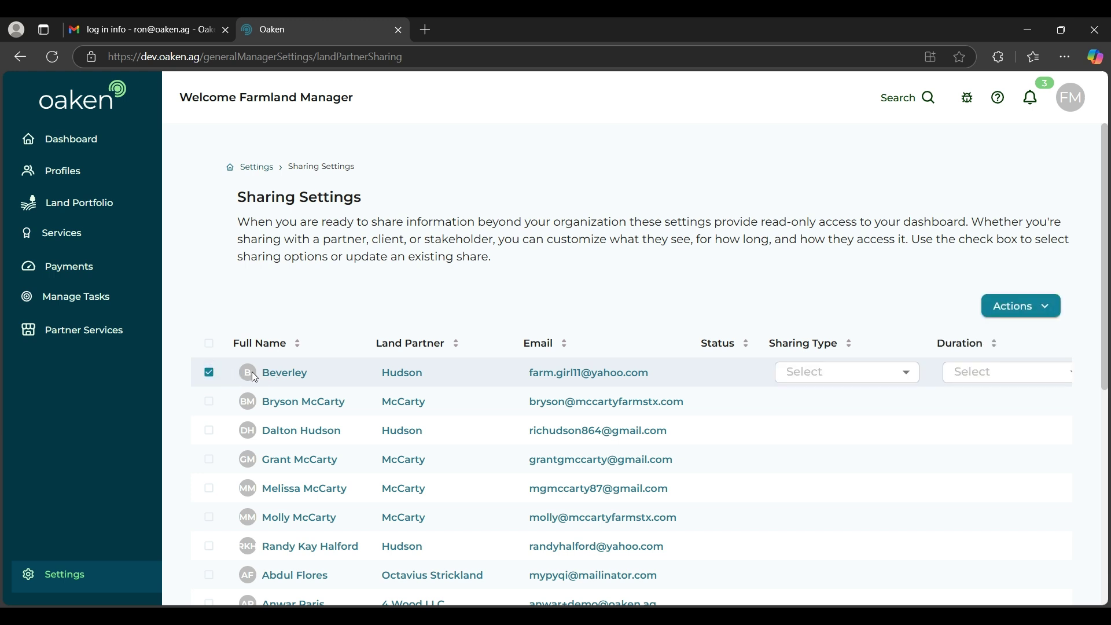
left_click(1050, 314)
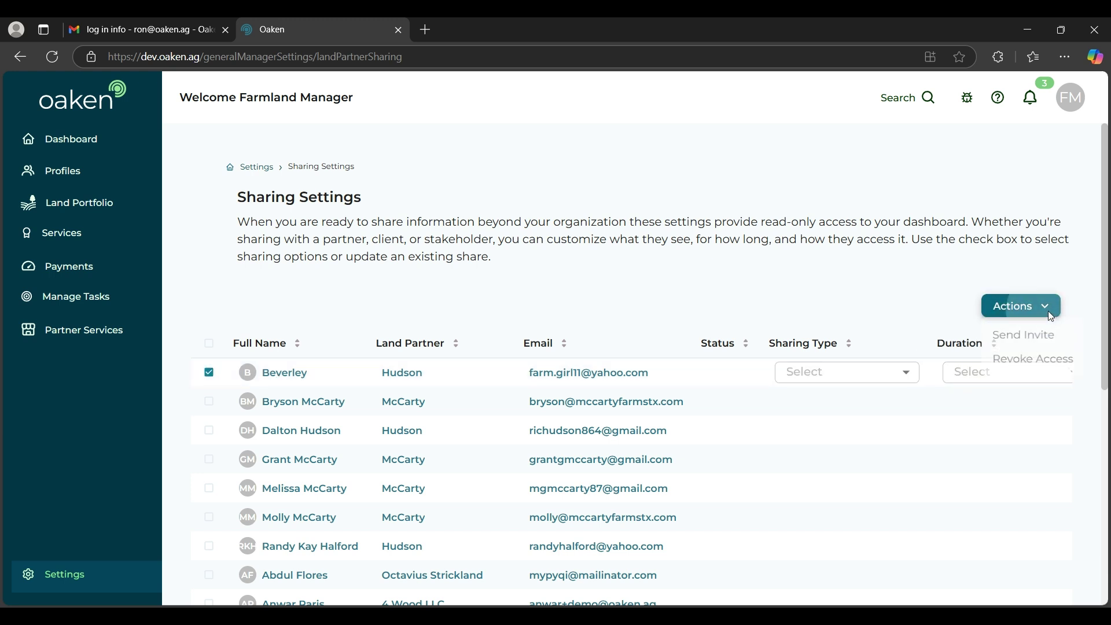
Step: Set the selected contact's sharing type to the option covering leases and documents, with a Permanent duration
left_click(907, 385)
left_click(780, 479)
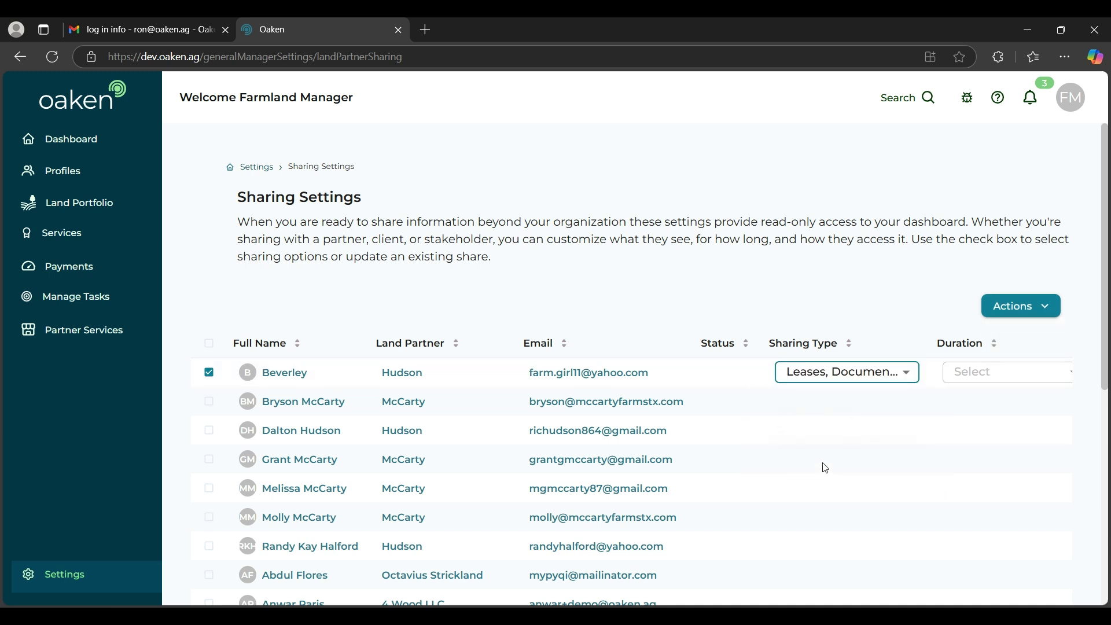
left_click(984, 370)
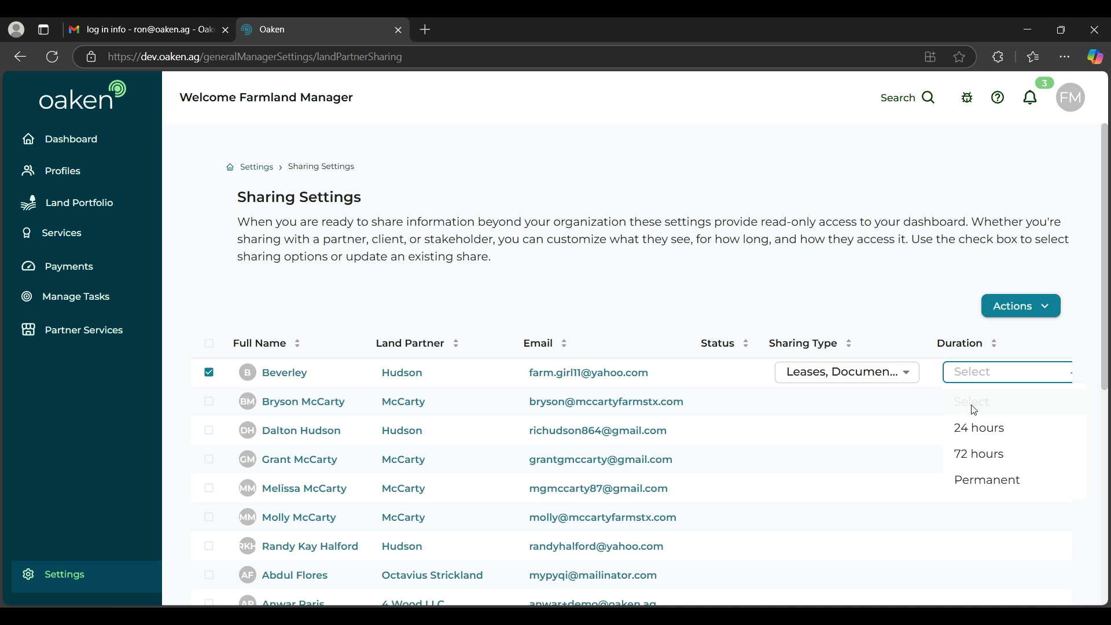
left_click(977, 479)
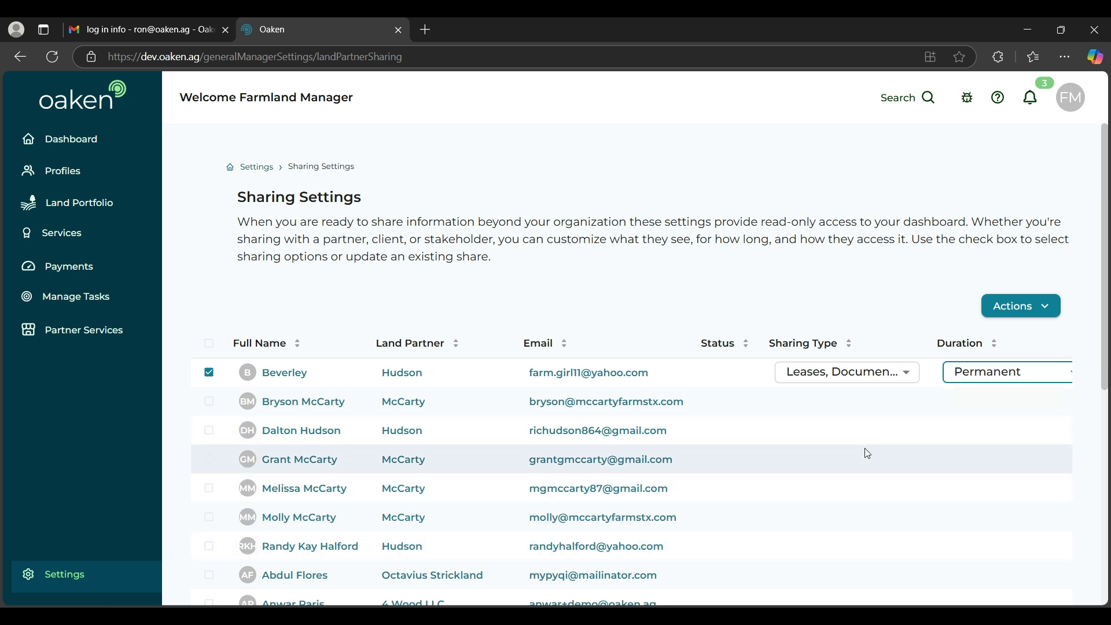
Step: Find the land partner with an expired share in the sharing list and open the preview of its shared dashboard
left_click_drag(1102, 364, 1101, 402)
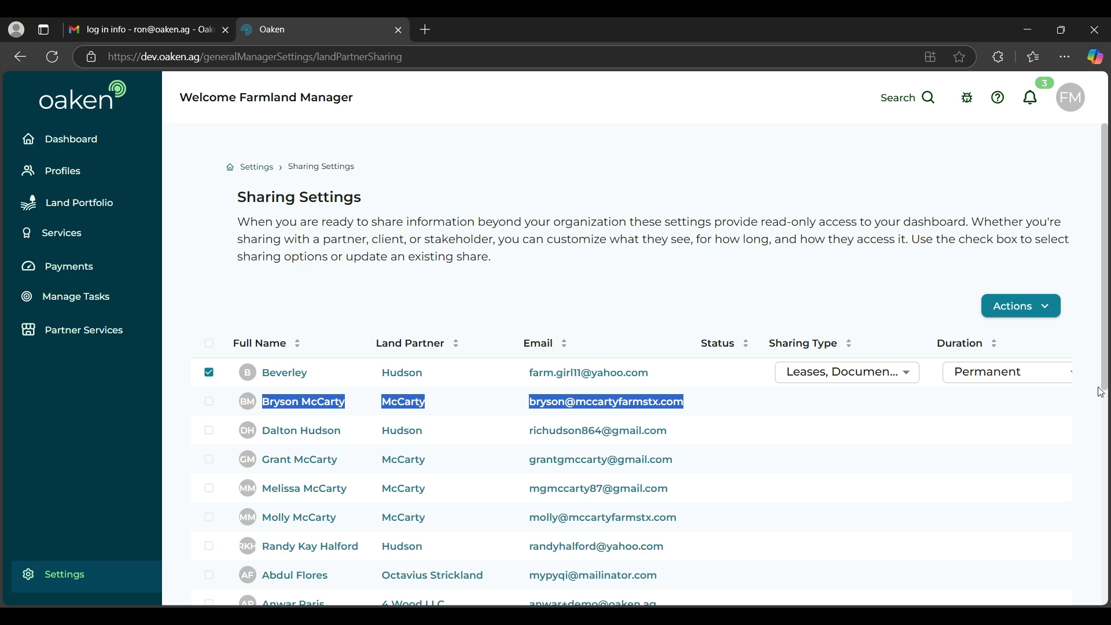
left_click(1062, 440)
scroll(1093, 399, "down", 1)
scroll(636, 359, "down", 5)
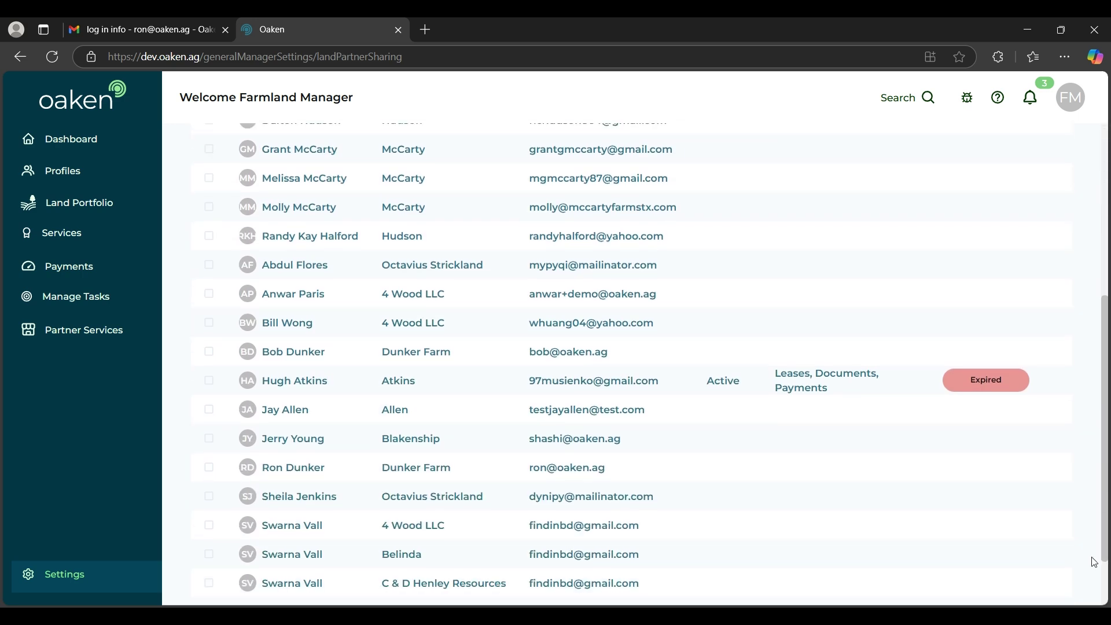
left_click_drag(928, 579, 1049, 584)
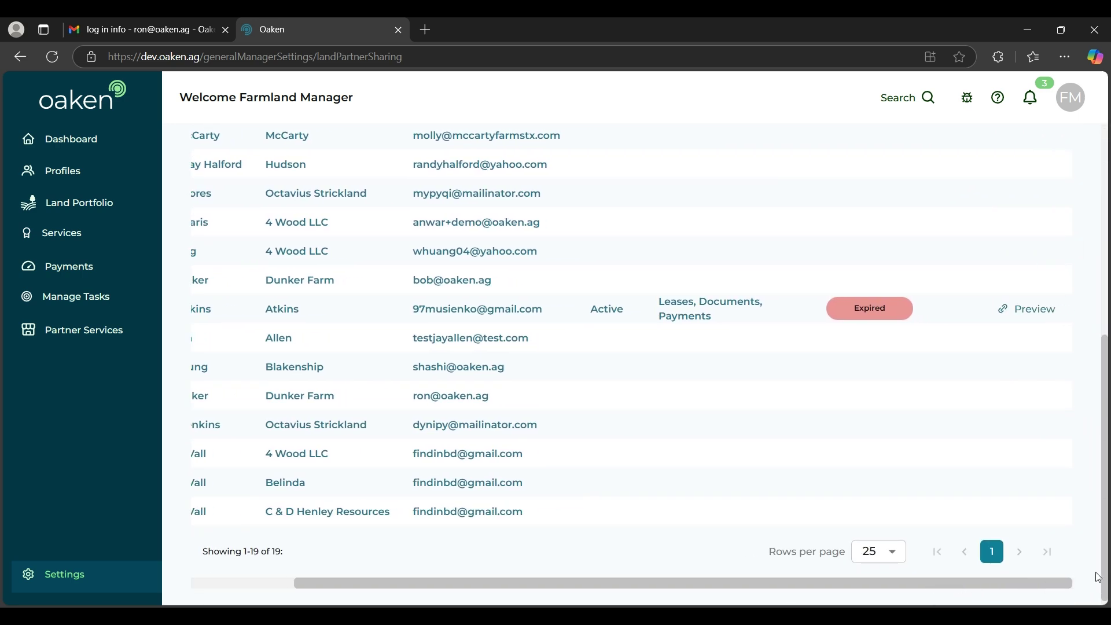
left_click(1043, 317)
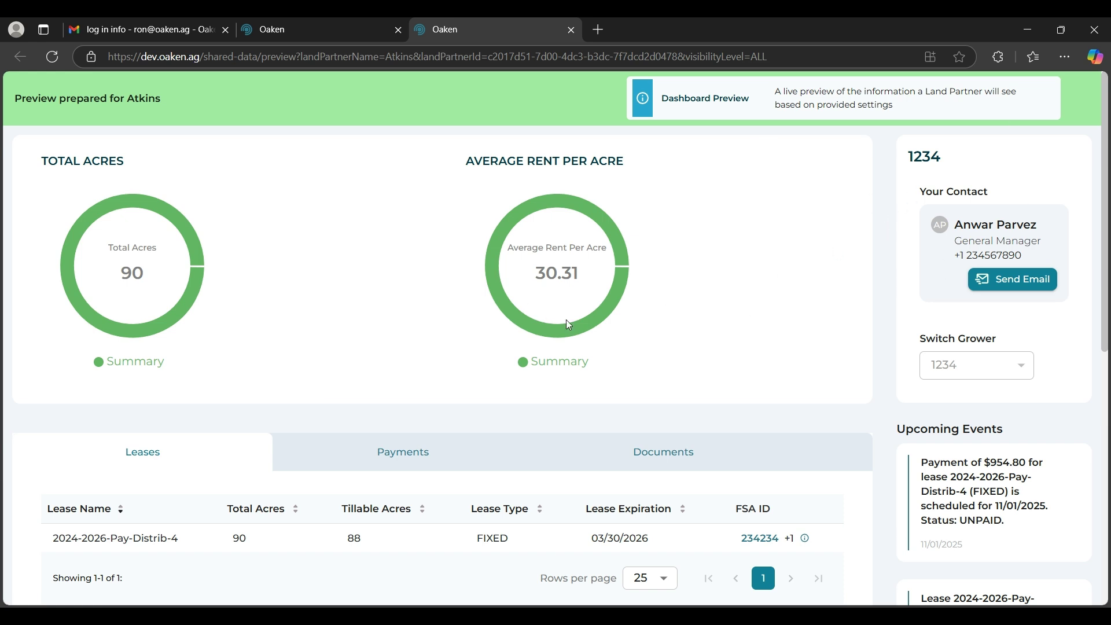
Step: Review the leases, payments and documents shared in the land partner's dashboard preview
scroll(688, 377, "down", 2)
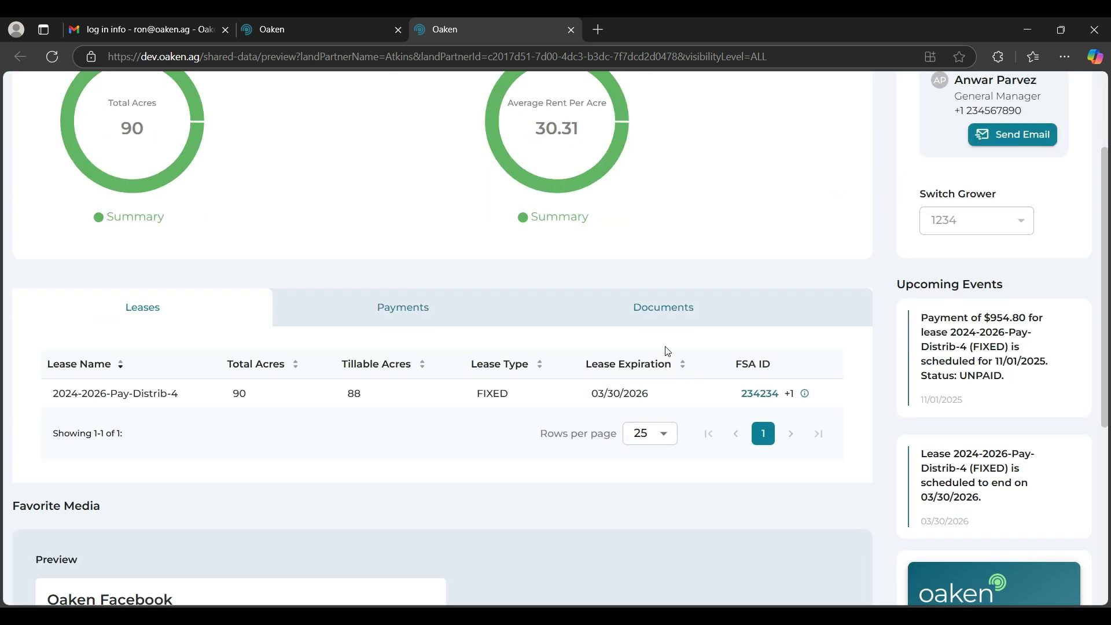
left_click(420, 308)
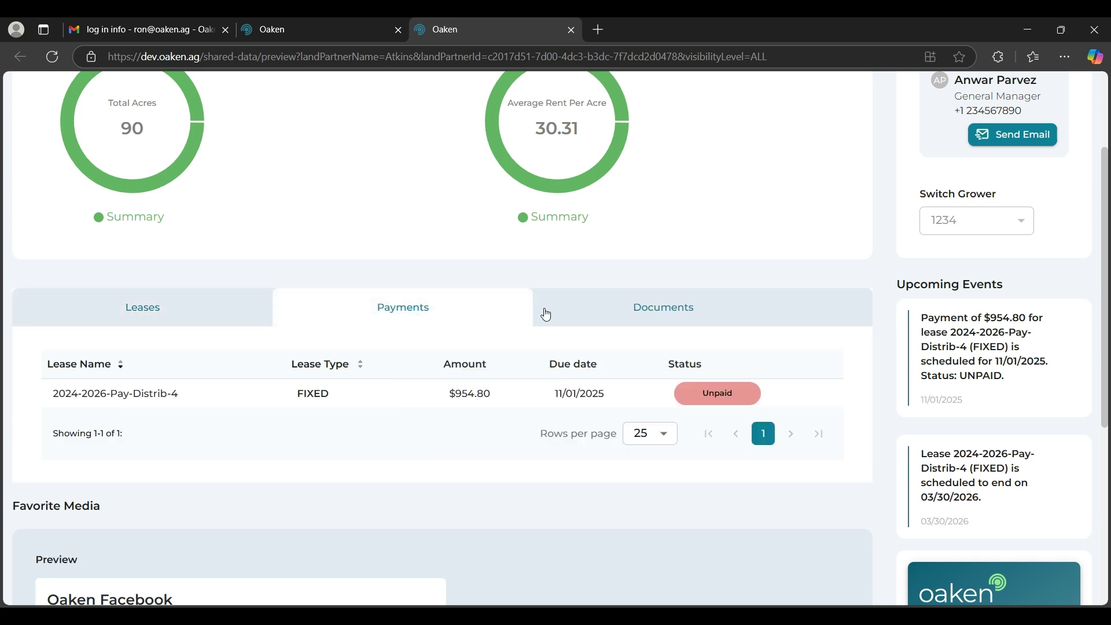
left_click(623, 313)
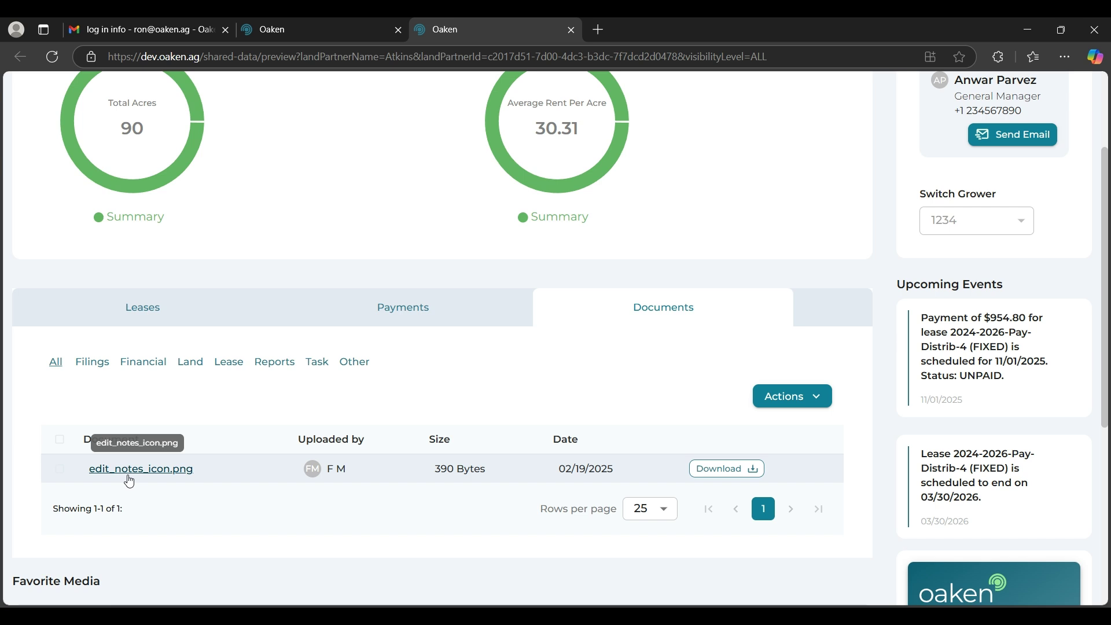
Step: Examine the whole preview, including the acreage and rent charts, contact card, upcoming events, shared documents, favorite media and grower introduction form
scroll(293, 392, "up", 3)
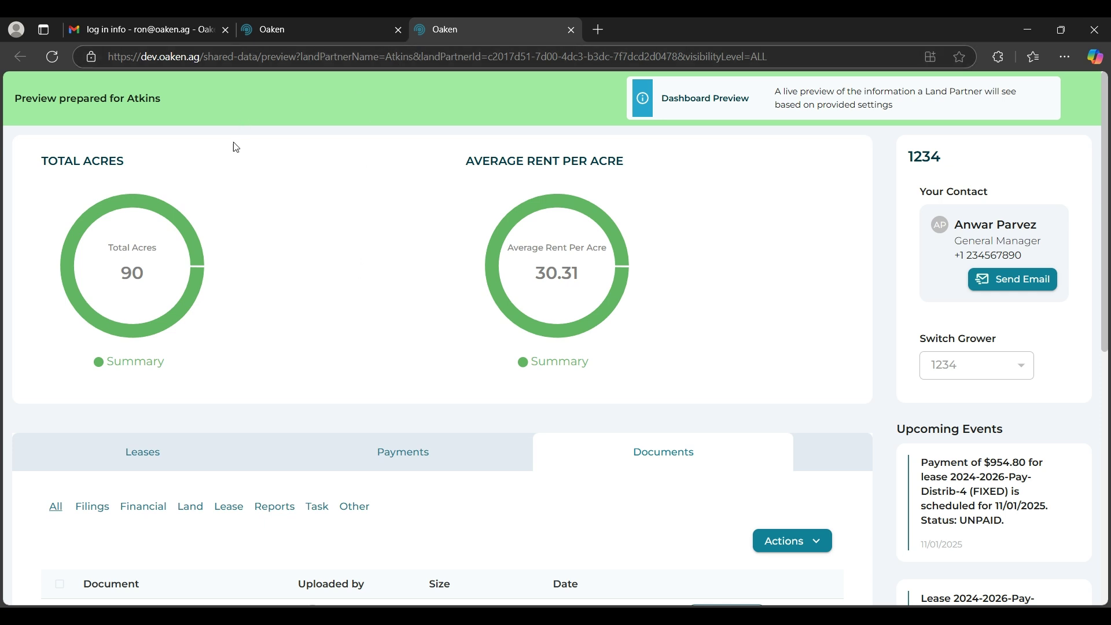
scroll(742, 440, "down", 3)
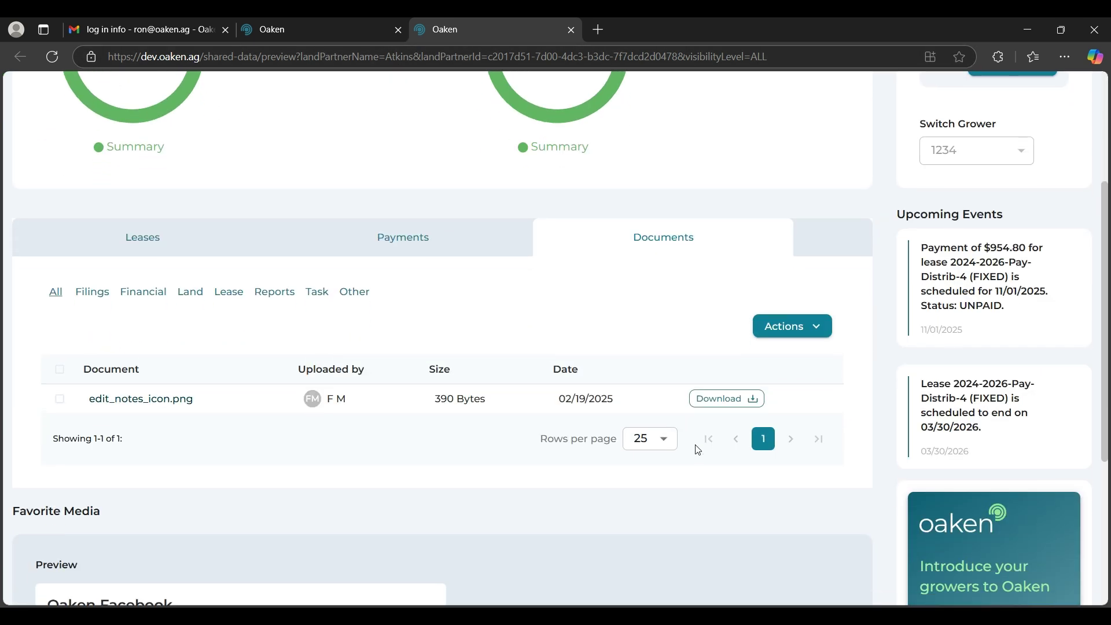
scroll(692, 425, "up", 3)
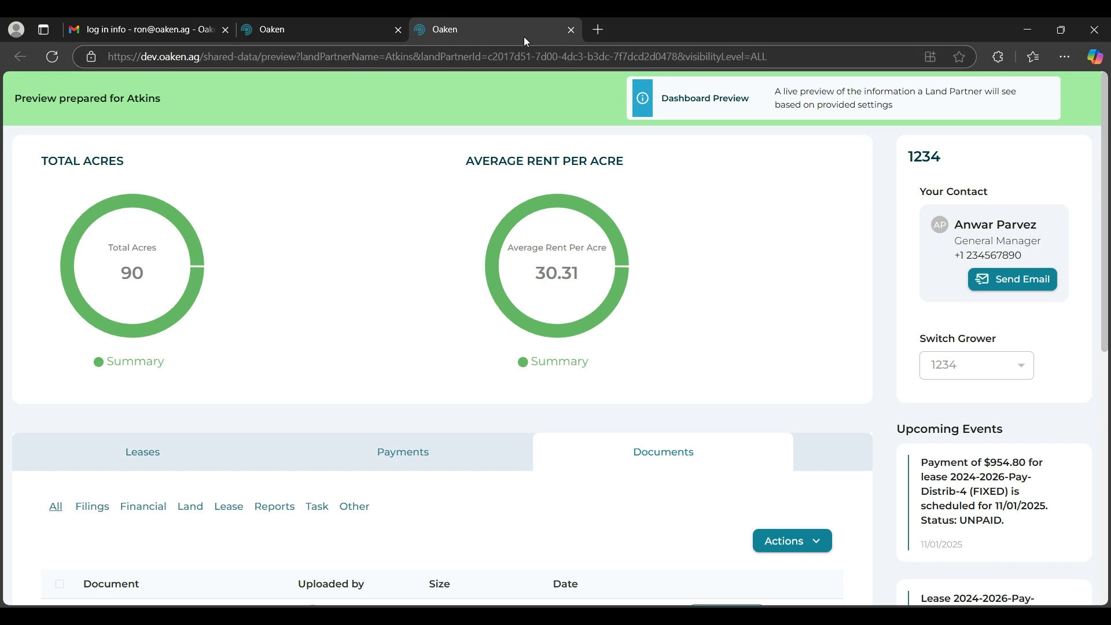
scroll(432, 283, "down", 5)
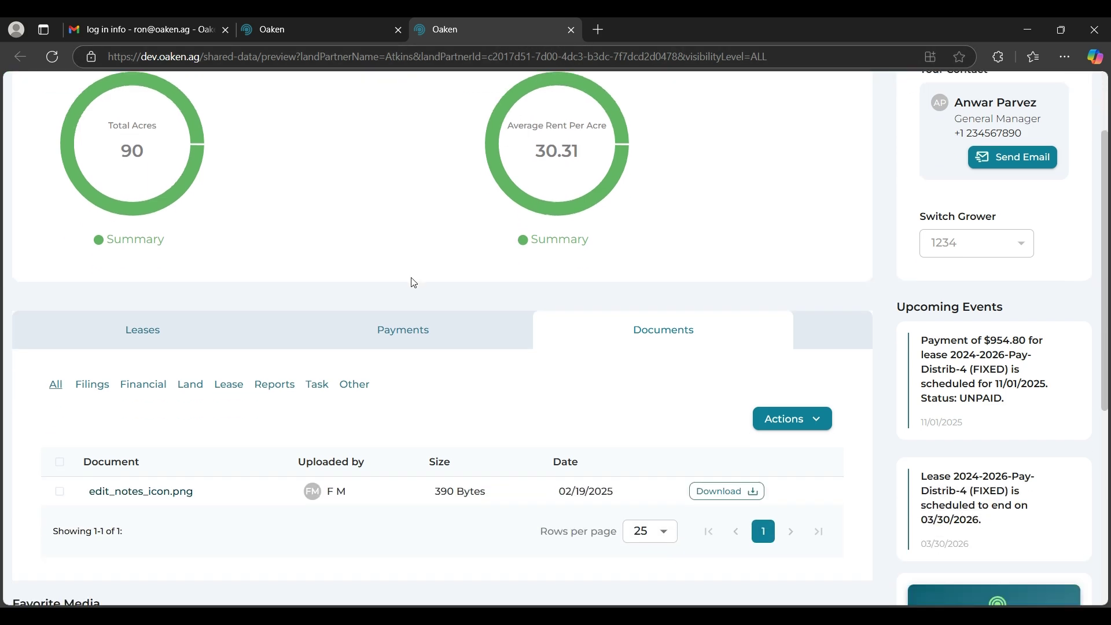
scroll(404, 288, "up", 2)
scroll(400, 290, "down", 3)
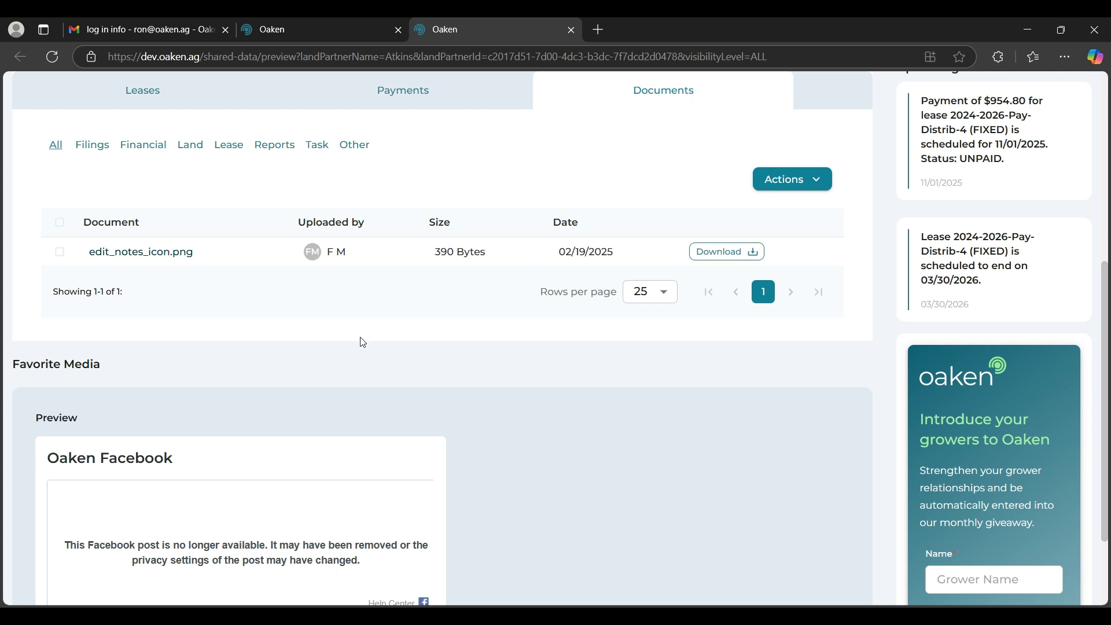
scroll(335, 379, "down", 2)
scroll(327, 393, "up", 1)
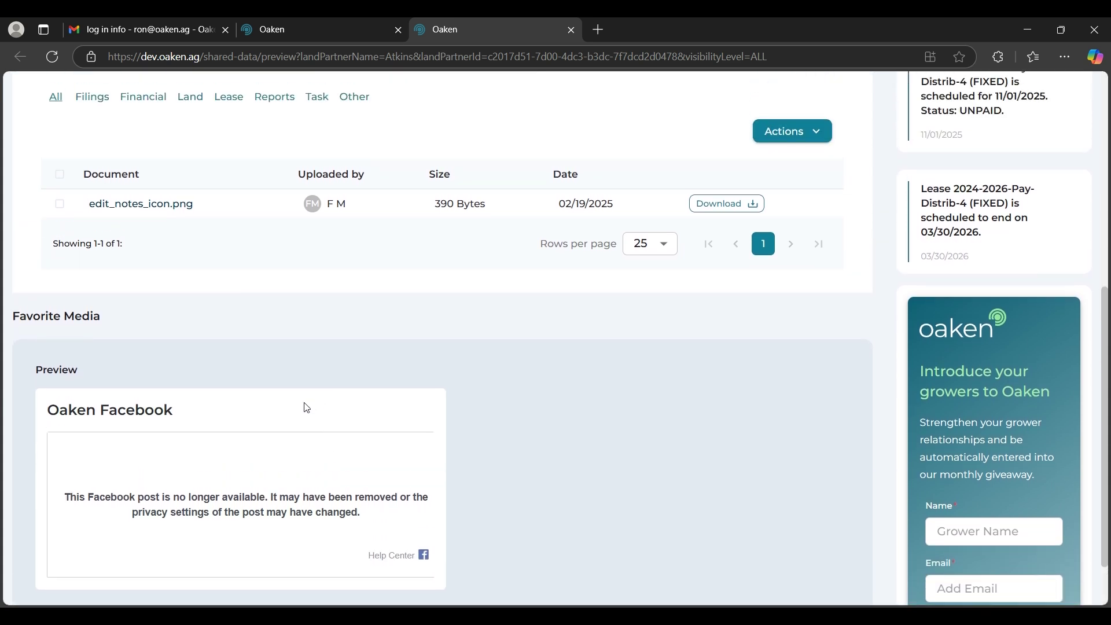
scroll(305, 405, "up", 1)
scroll(304, 411, "down", 1)
scroll(284, 525, "up", 1)
scroll(284, 525, "up", 5)
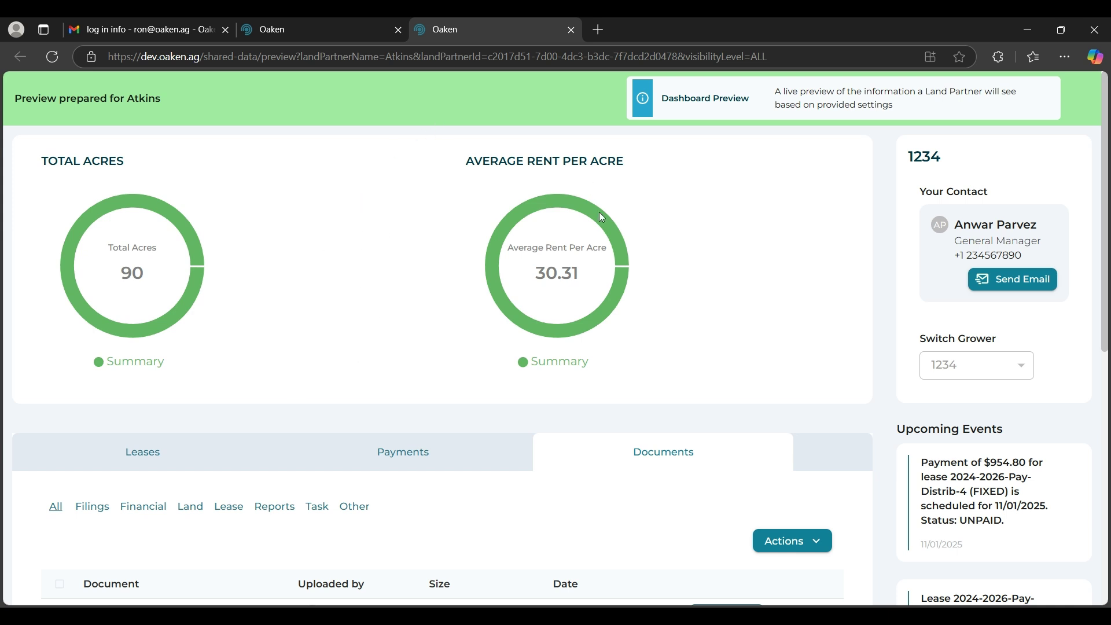
scroll(857, 399, "down", 1)
scroll(856, 399, "down", 8)
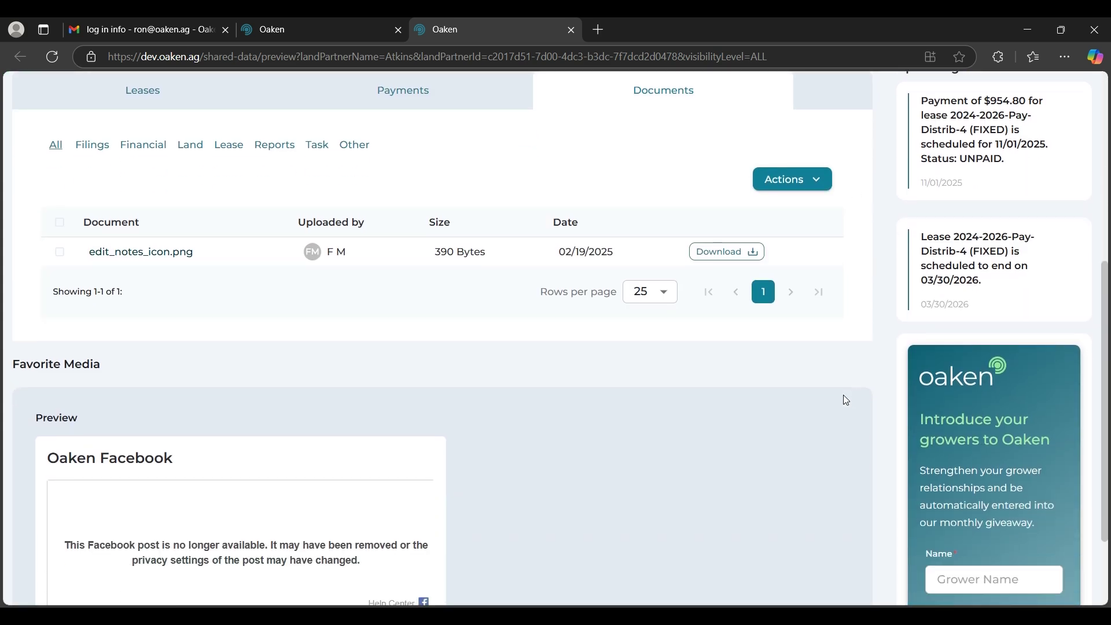
scroll(831, 404, "up", 6)
scroll(831, 401, "up", 3)
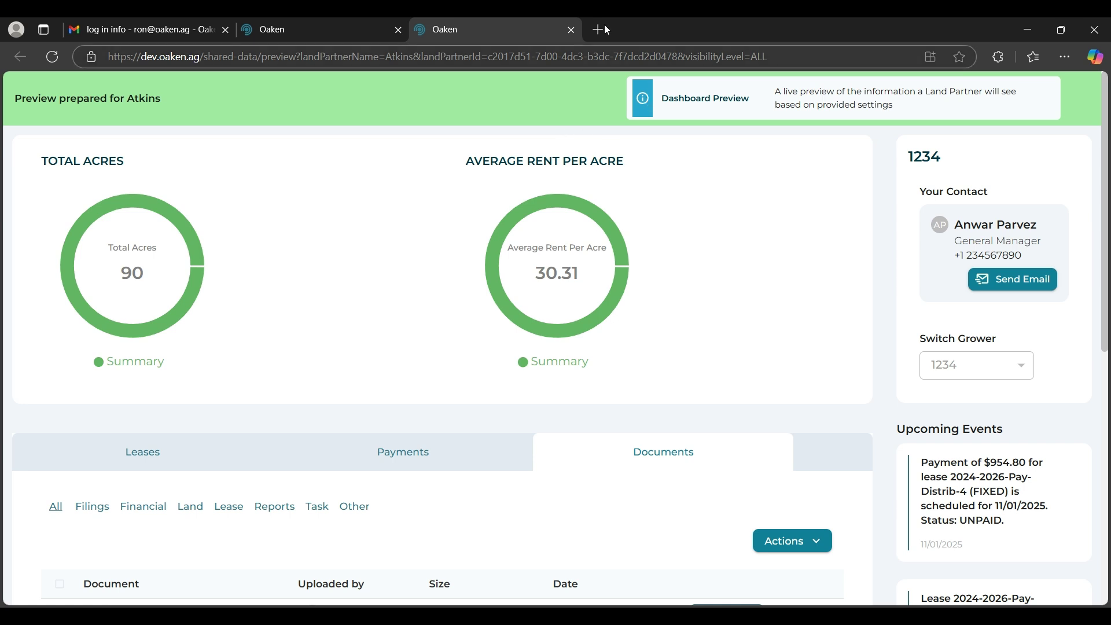
Step: Close the land partner preview and return to the main dashboard
left_click(571, 30)
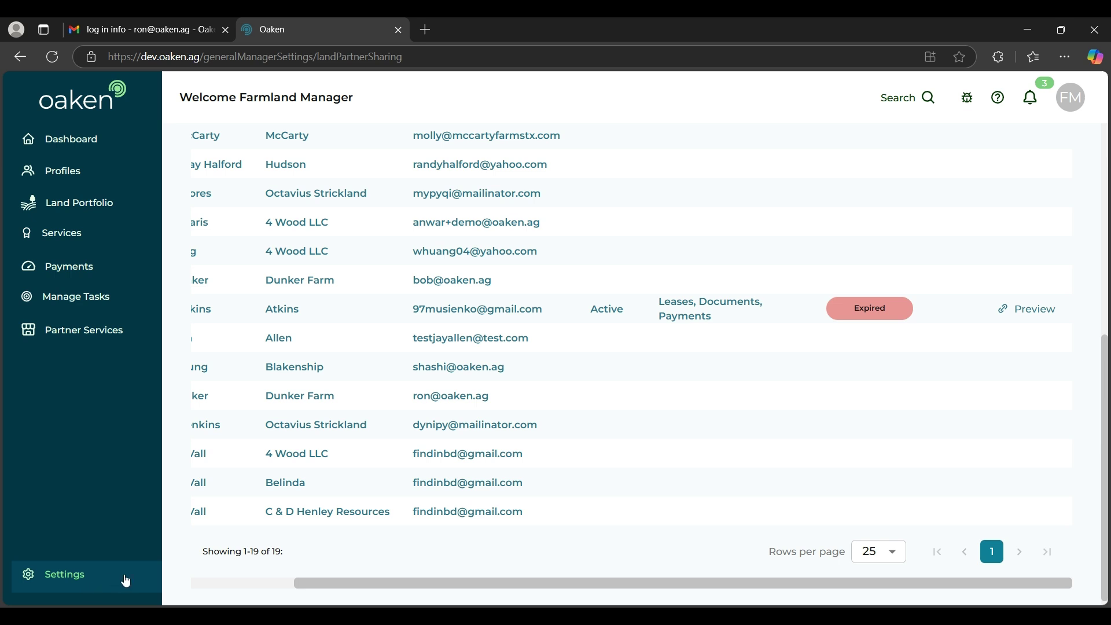
left_click(85, 143)
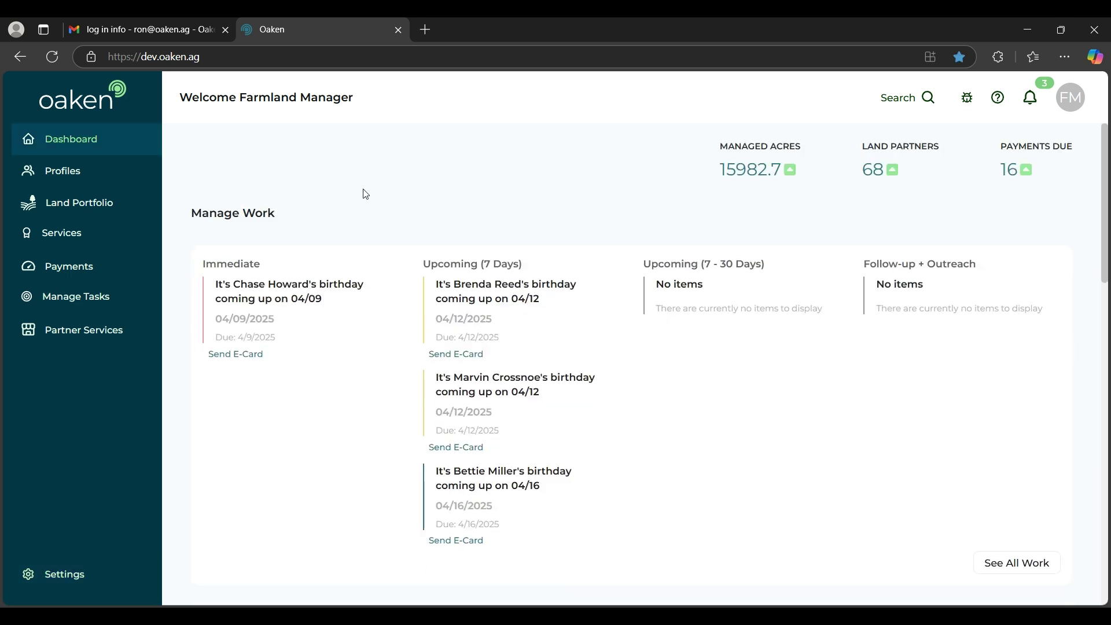